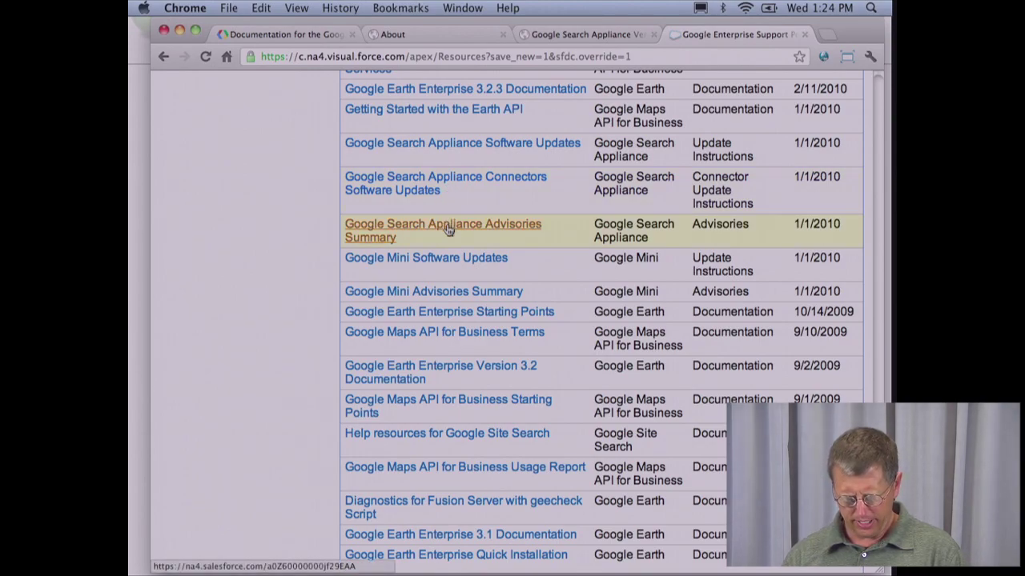
# On the Software Updates page, highlight the 6.14.0.G.28-P2 patch and its 6.14.0.G.28 base version in the GB-1001/7007/9009 table.
pyautogui.click(437, 149)
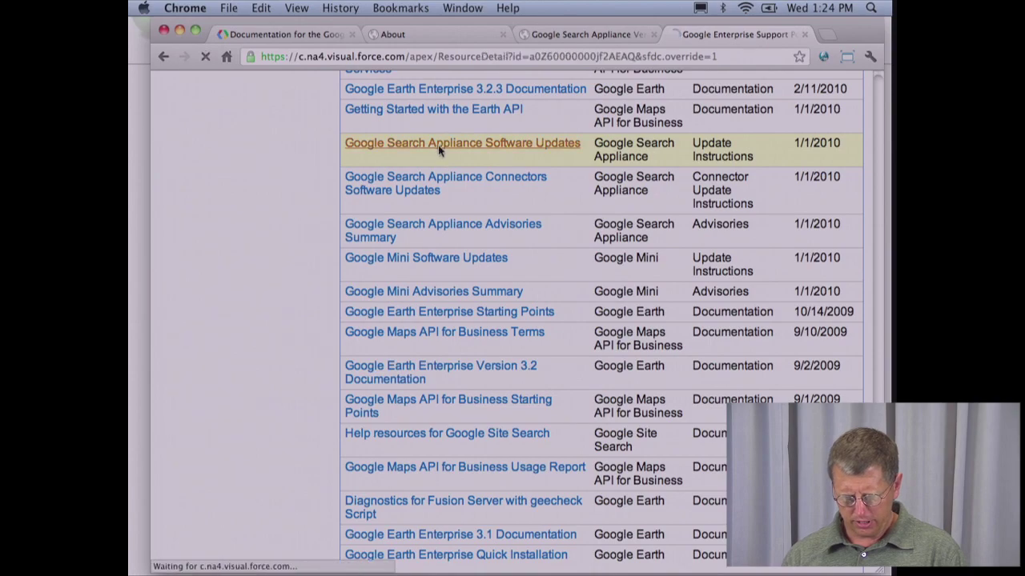
pyautogui.scroll(-1, 487, 236)
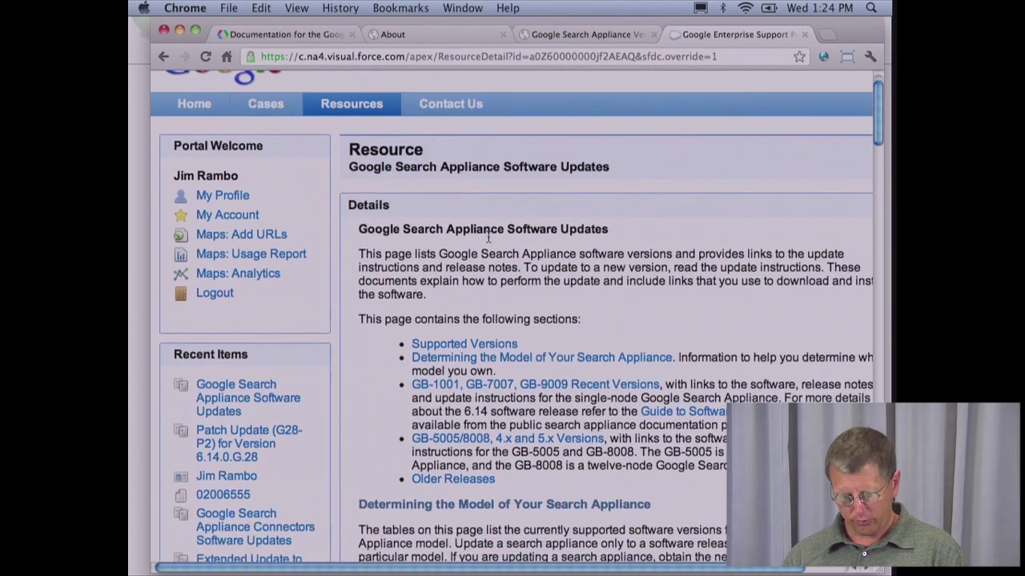
pyautogui.scroll(-15, 487, 236)
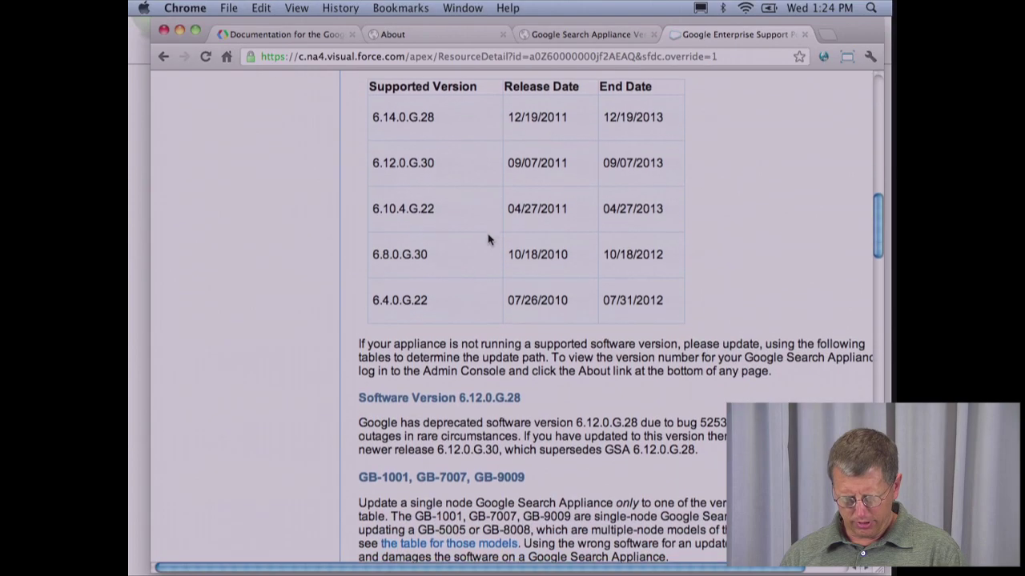
pyautogui.scroll(6, 488, 235)
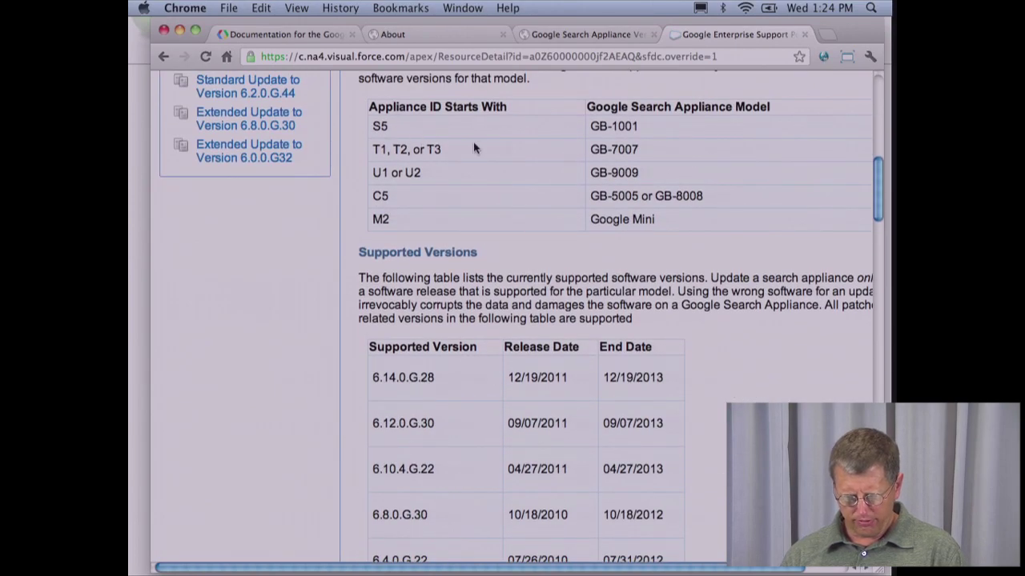
pyautogui.scroll(-8, 476, 186)
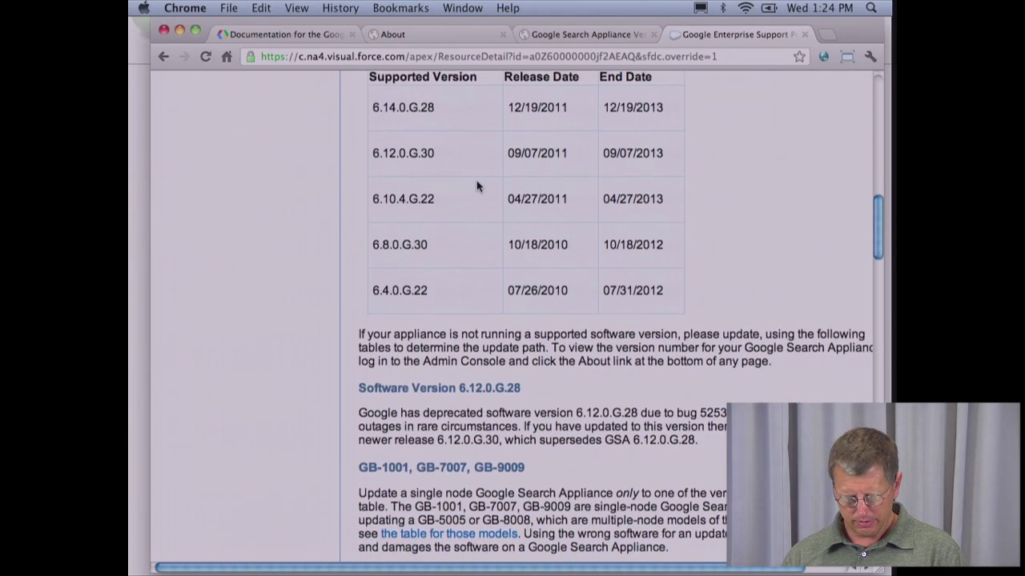
pyautogui.scroll(-4, 476, 185)
pyautogui.scroll(4, 476, 186)
pyautogui.scroll(-10, 476, 186)
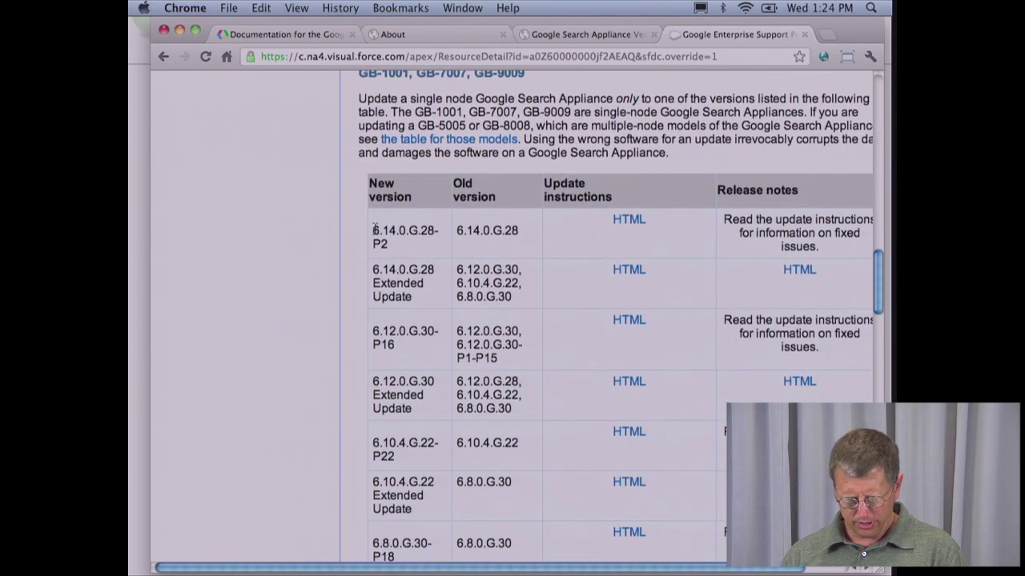
pyautogui.moveTo(373, 227); pyautogui.dragTo(409, 244)
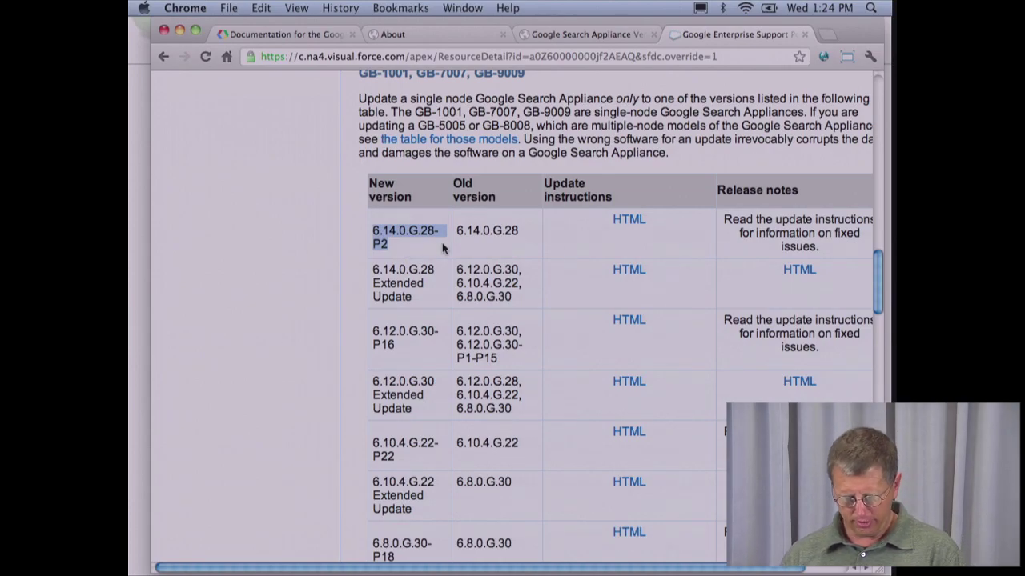
pyautogui.moveTo(456, 232); pyautogui.dragTo(520, 234)
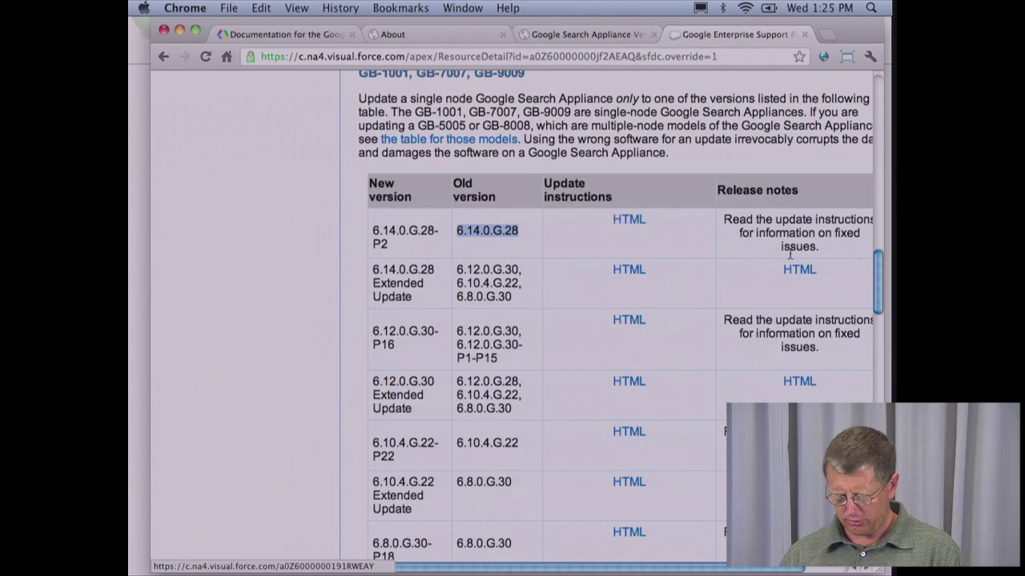
# Open the 6.14.0.G.28-P2 patch instructions and scroll down to Step 2.
pyautogui.click(628, 219)
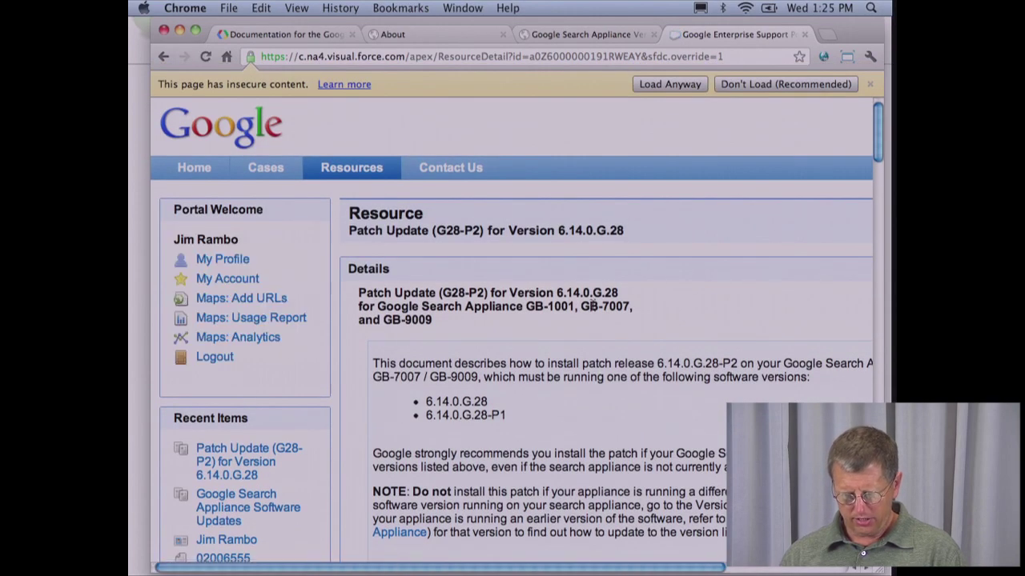
pyautogui.scroll(-10, 596, 296)
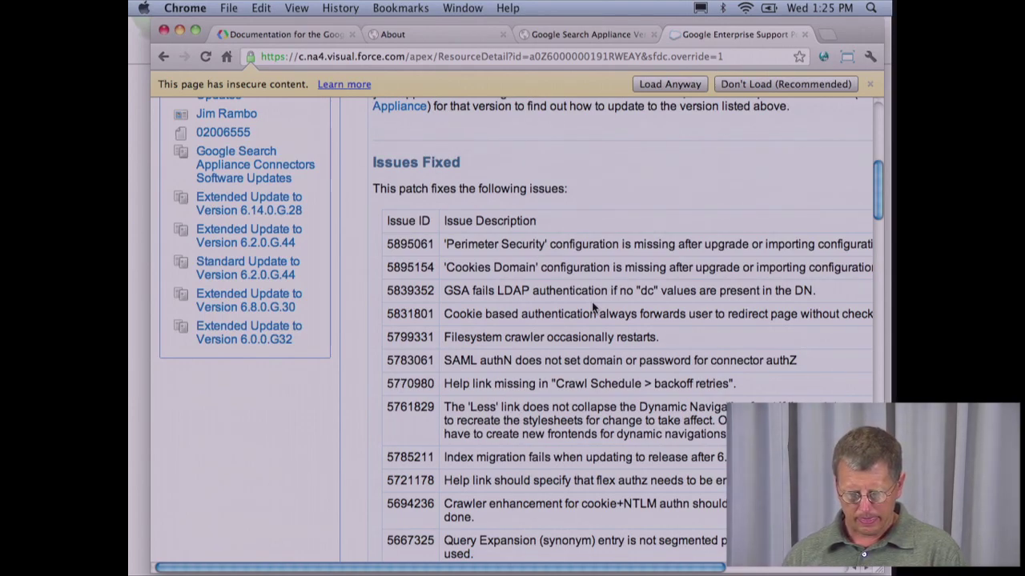
pyautogui.scroll(-10, 573, 330)
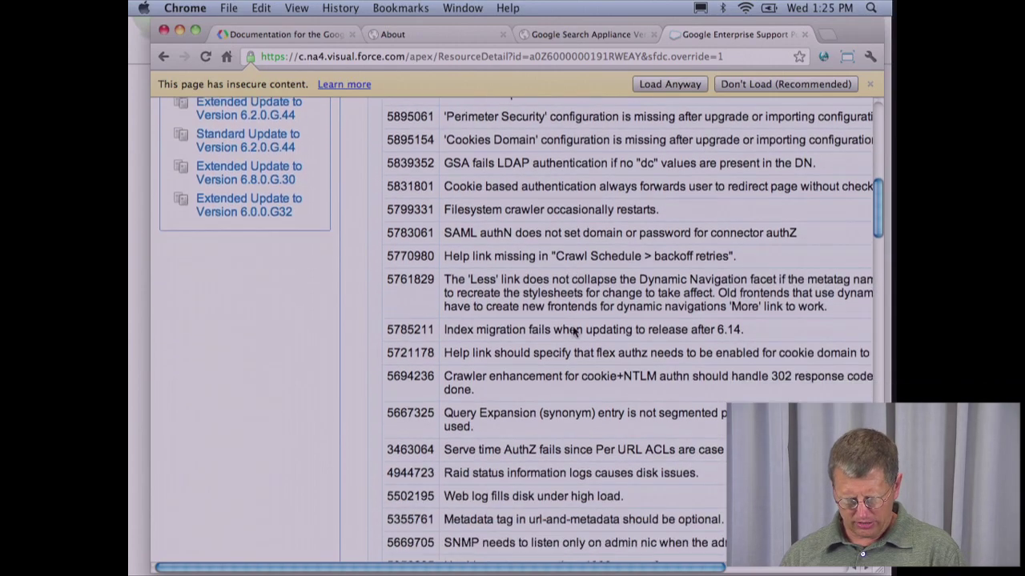
pyautogui.scroll(-8, 573, 330)
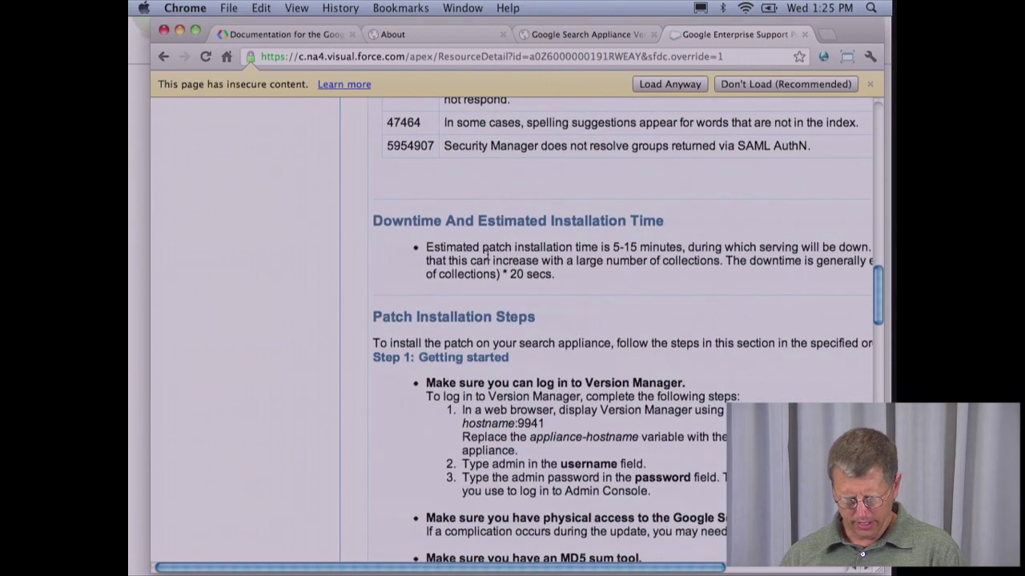
pyautogui.scroll(-3, 473, 310)
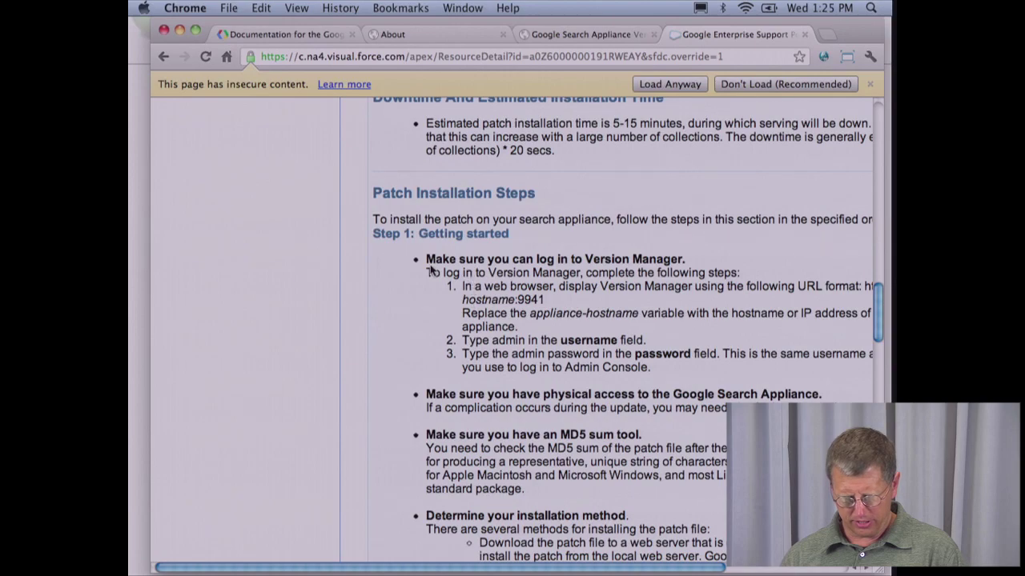
pyautogui.scroll(-8, 573, 398)
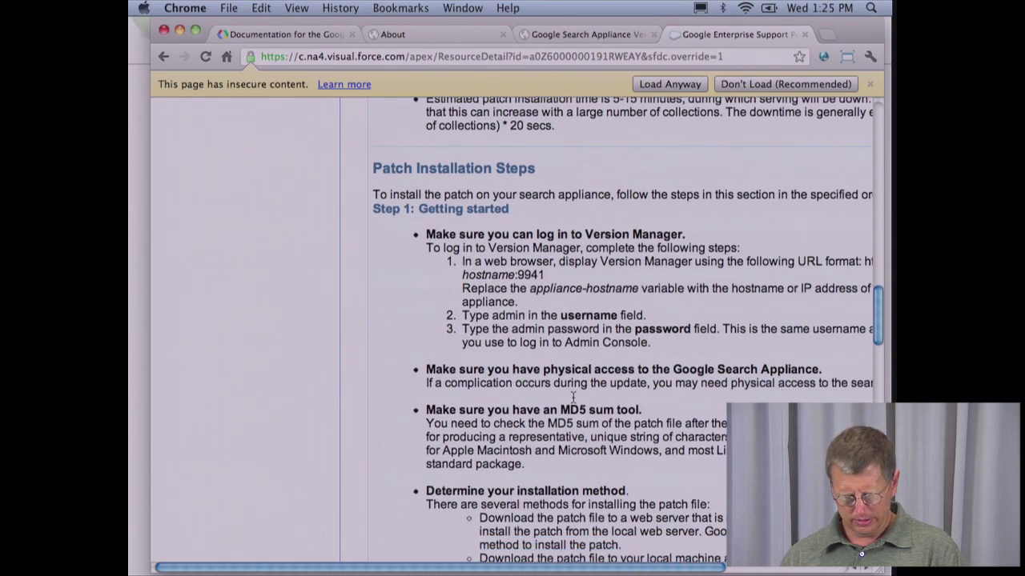
pyautogui.scroll(-1, 573, 398)
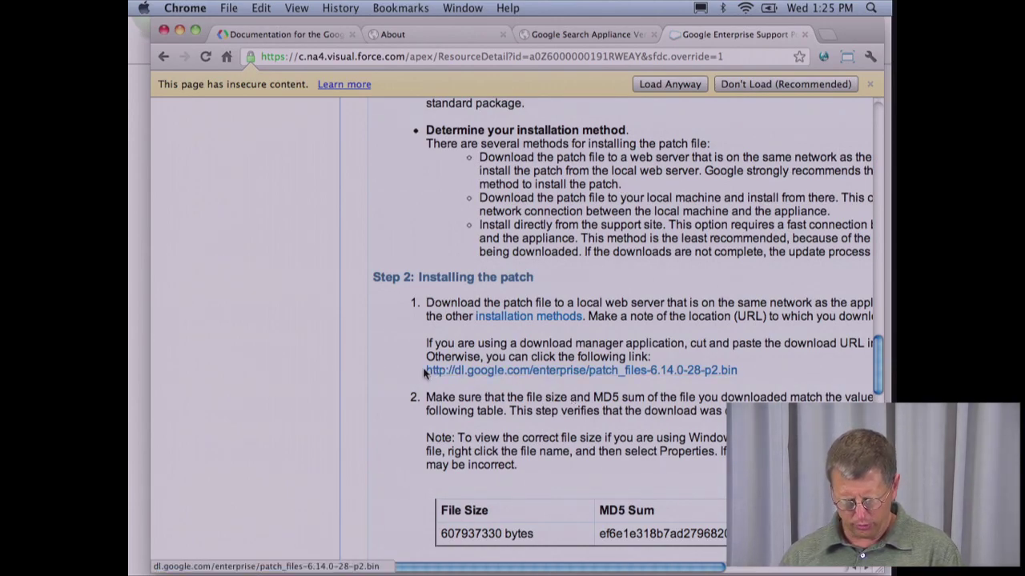
# Copy the dl.google.com patch download link and go back to the Version Manager tab.
pyautogui.moveTo(423, 368); pyautogui.dragTo(737, 375)
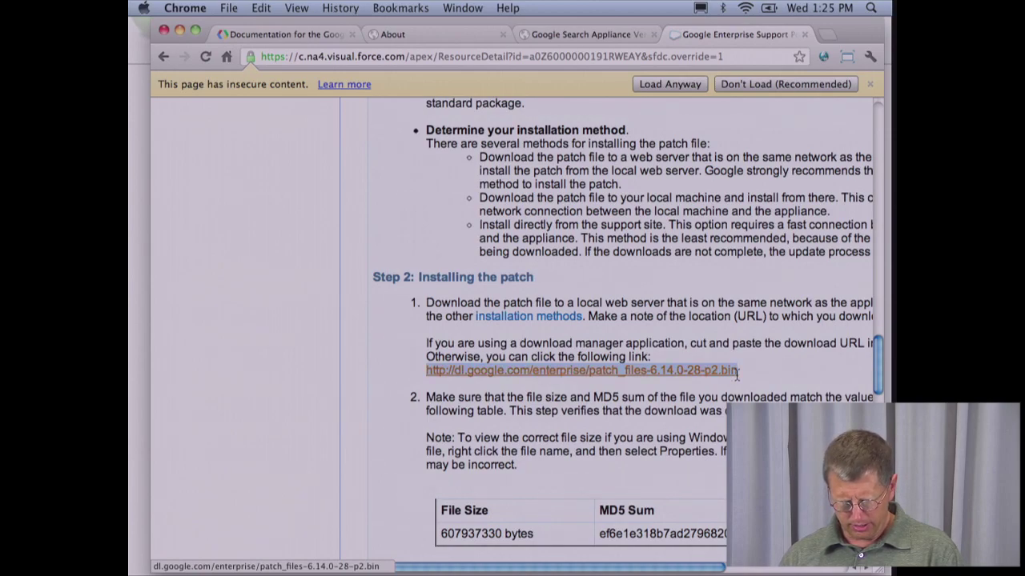
pyautogui.press('super+c')
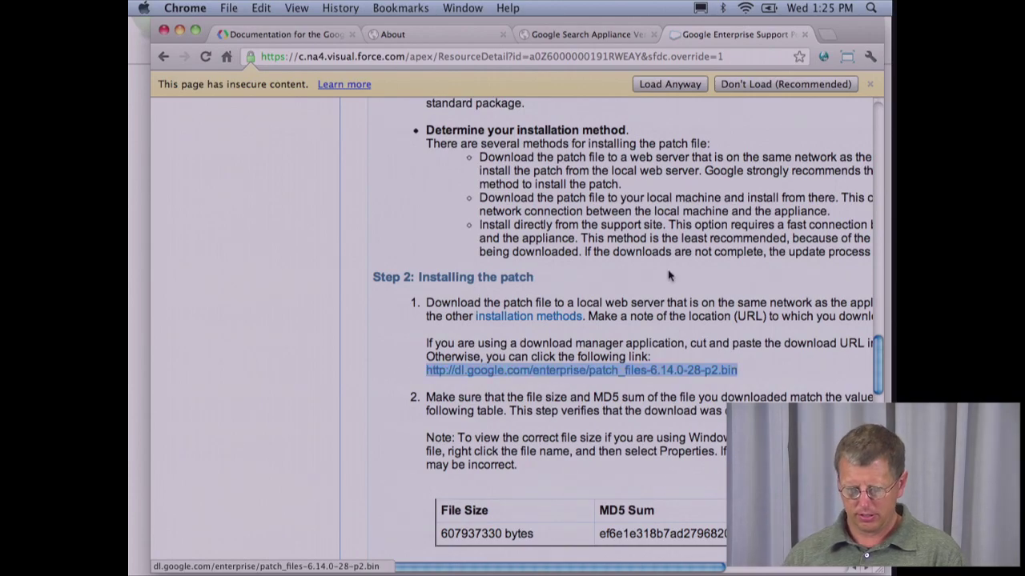
pyautogui.click(587, 38)
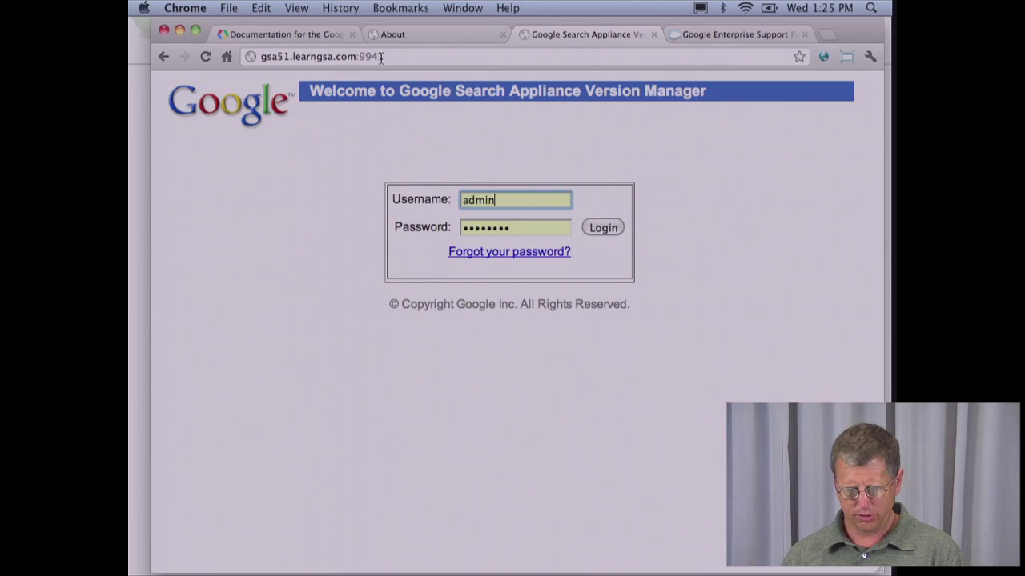
# Log in to Version Manager as admin using the saved autofill credentials.
pyautogui.moveTo(384, 56); pyautogui.dragTo(253, 56)
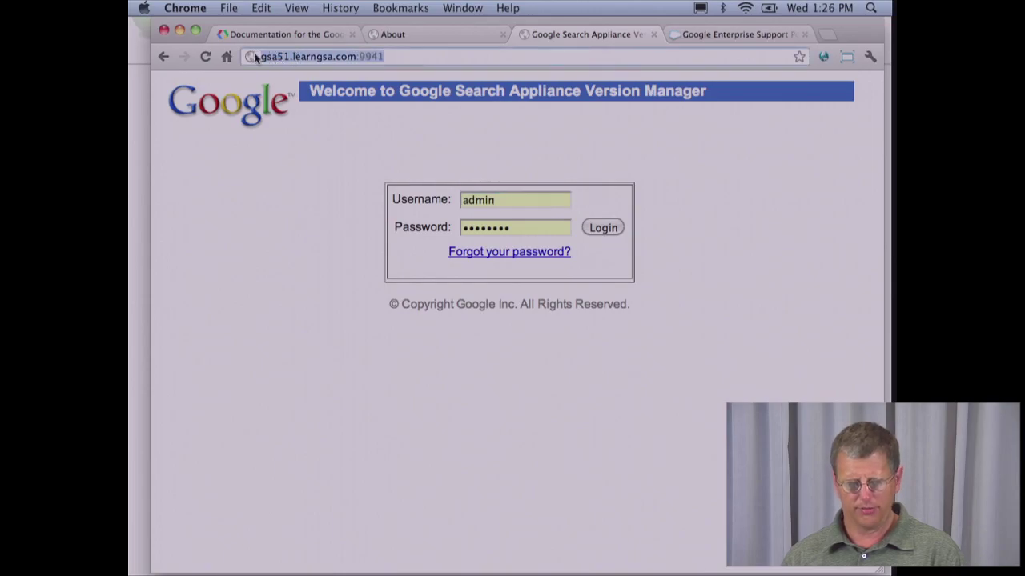
pyautogui.doubleClick(472, 199)
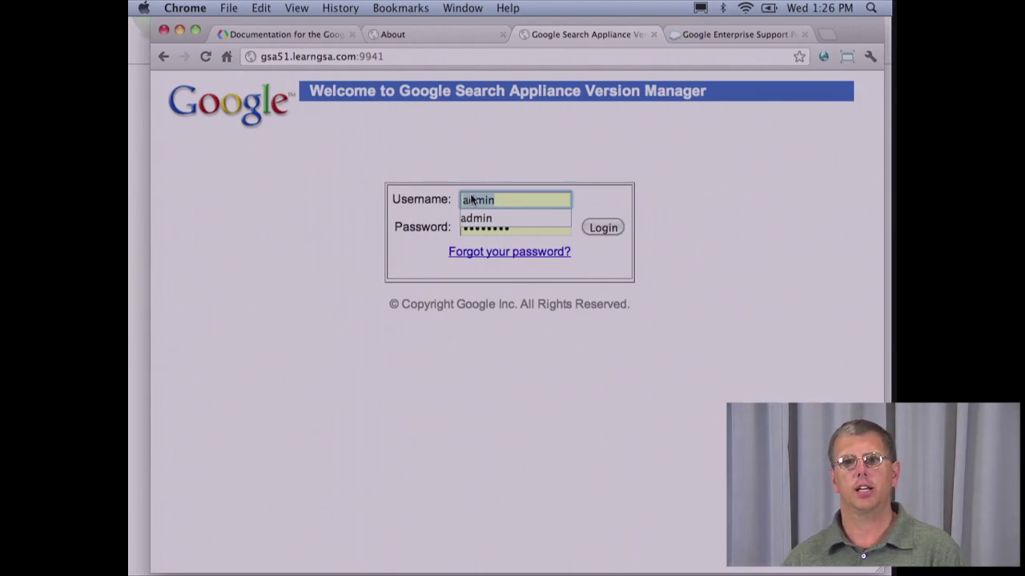
pyautogui.press('Down')
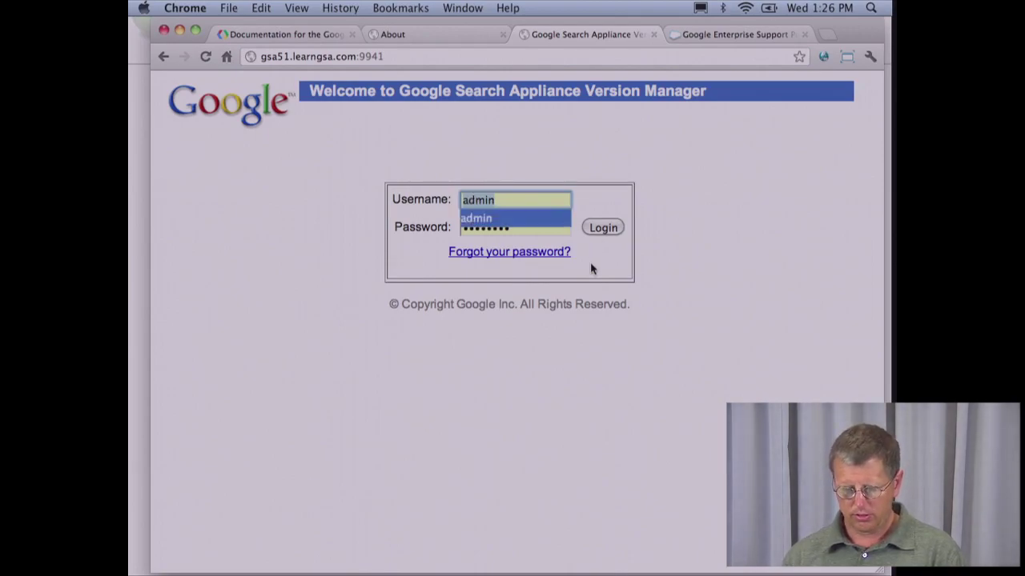
pyautogui.press('Return')
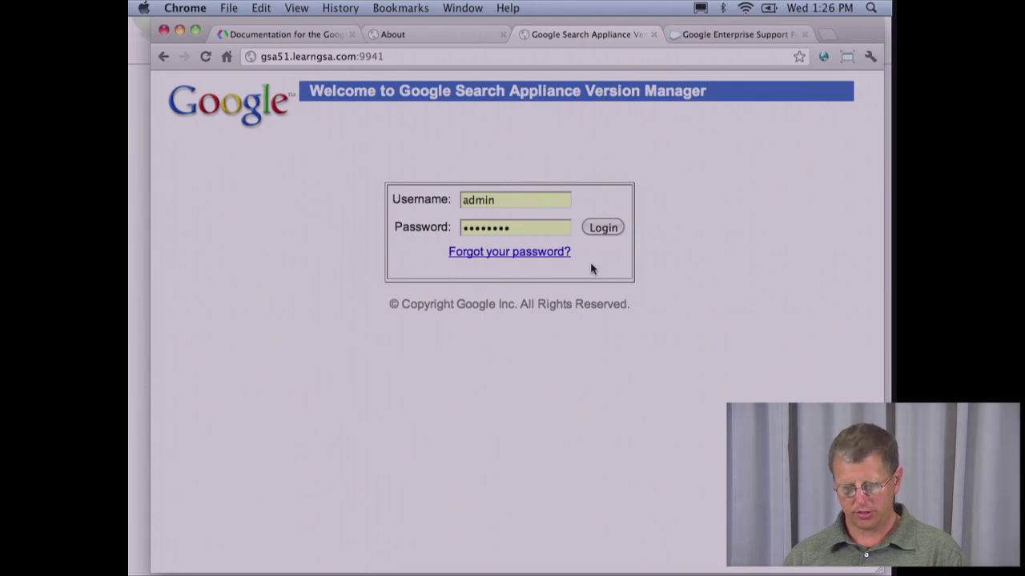
pyautogui.click(603, 229)
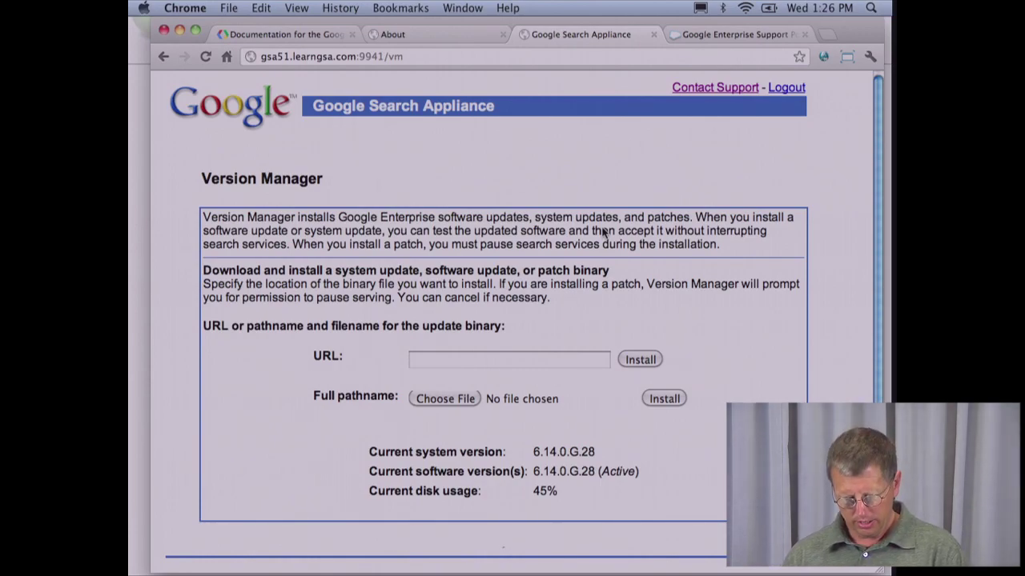
# Paste the patch URL into Version Manager and start installing patch_files-6.14.0-28-p2.bin.
pyautogui.click(468, 362)
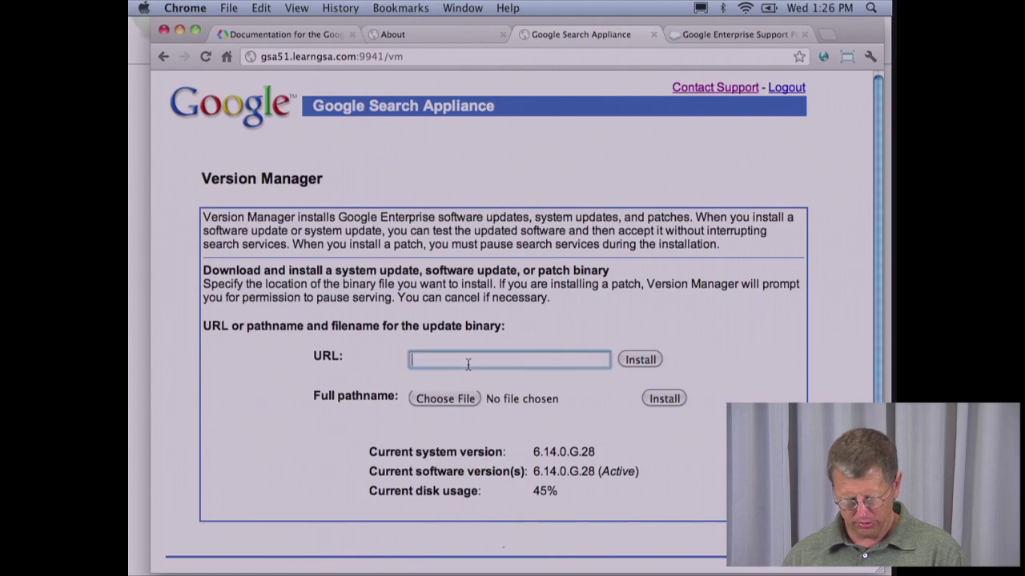
pyautogui.press('super+v')
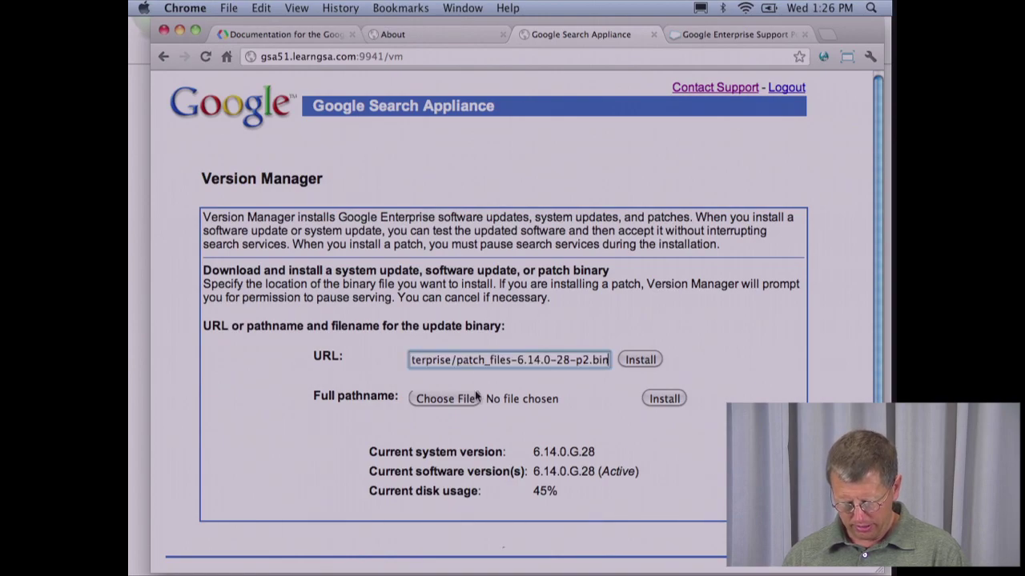
pyautogui.moveTo(534, 451); pyautogui.dragTo(596, 472)
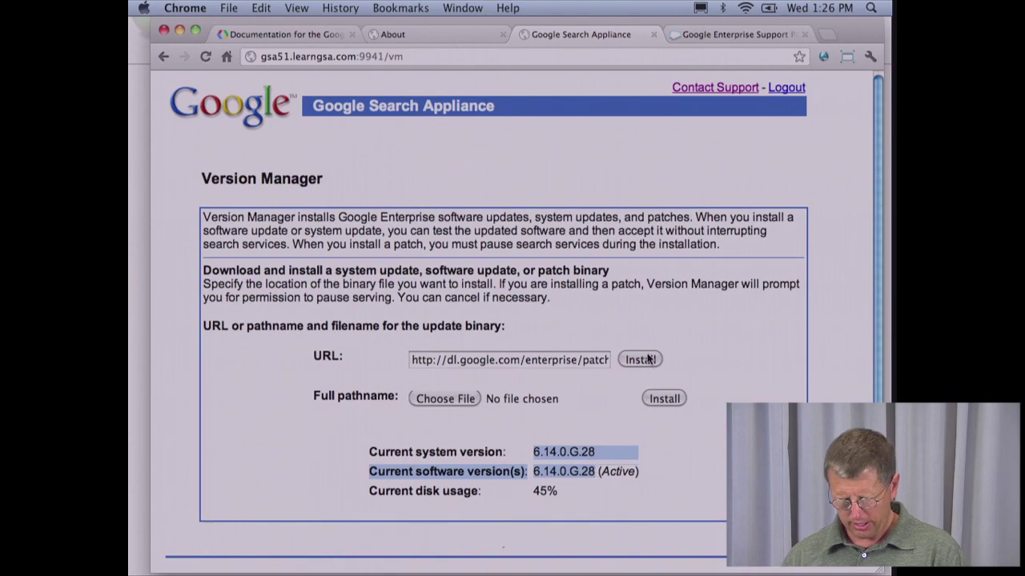
pyautogui.click(649, 361)
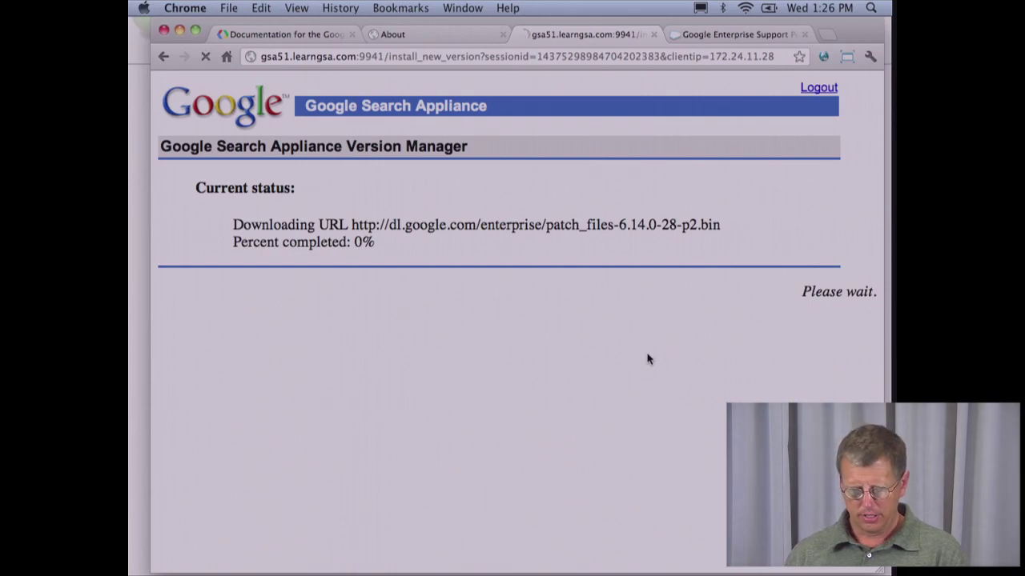
pyautogui.click(722, 36)
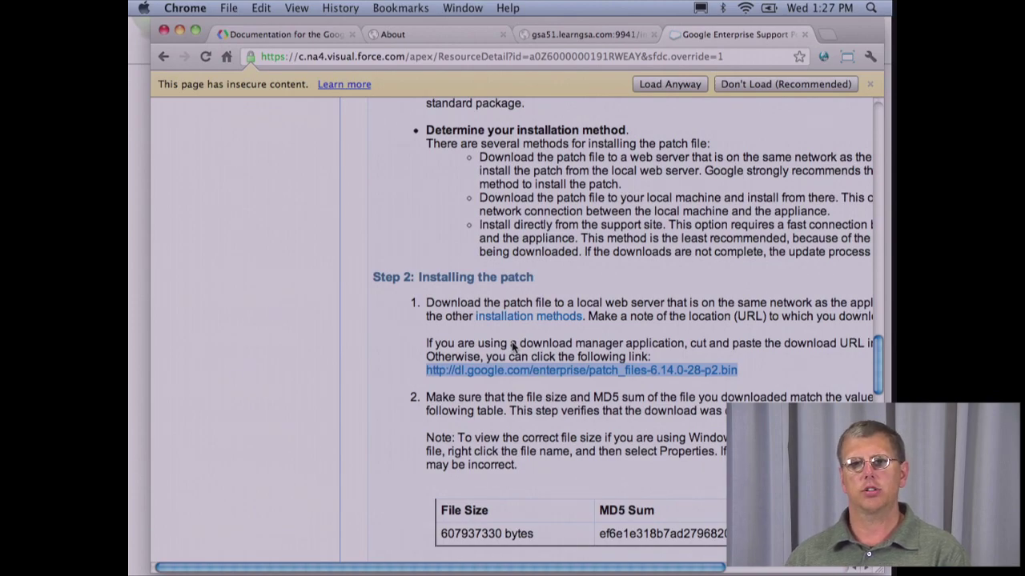
# Read through installation Step 3 to the Troubleshooting section of the patch instructions.
pyautogui.scroll(-3, 514, 345)
pyautogui.scroll(-20, 514, 346)
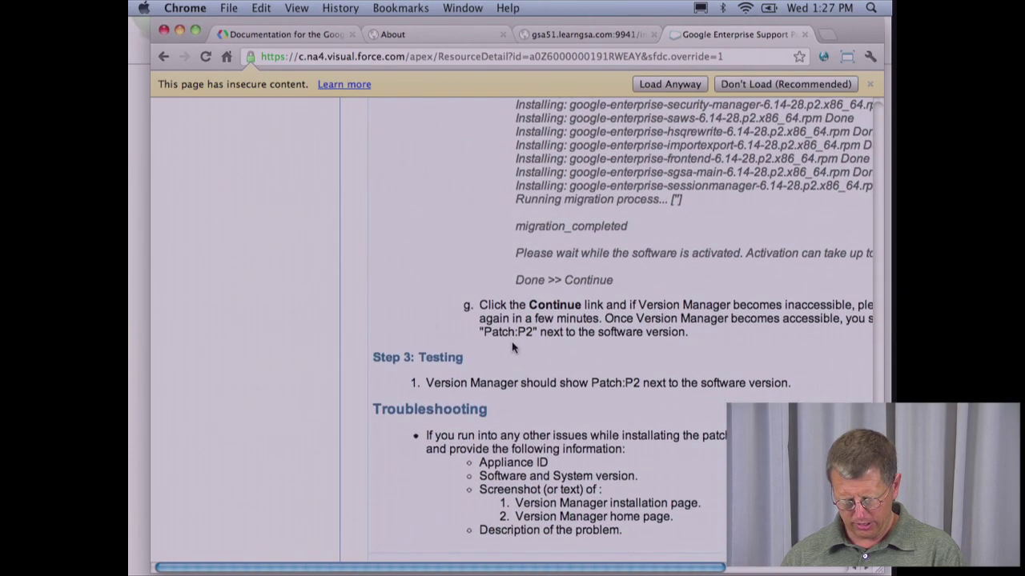
pyautogui.scroll(8, 512, 346)
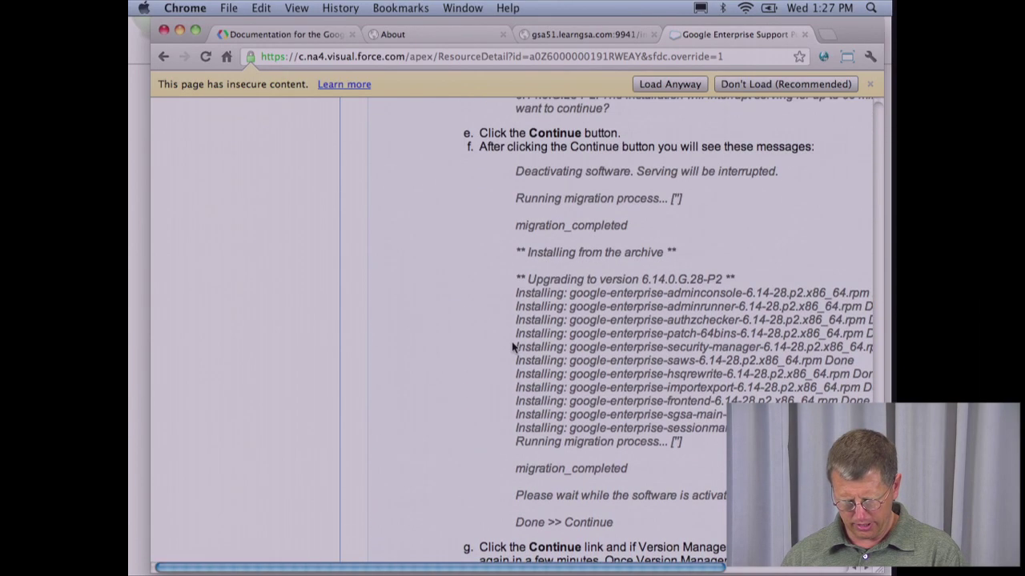
pyautogui.scroll(12, 512, 347)
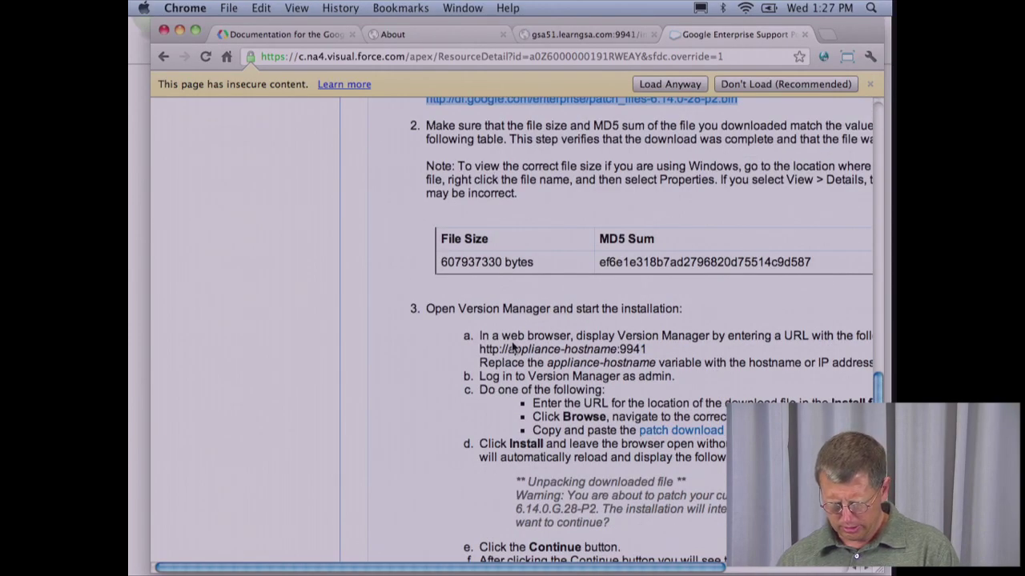
pyautogui.scroll(5, 512, 347)
pyautogui.scroll(-9, 512, 347)
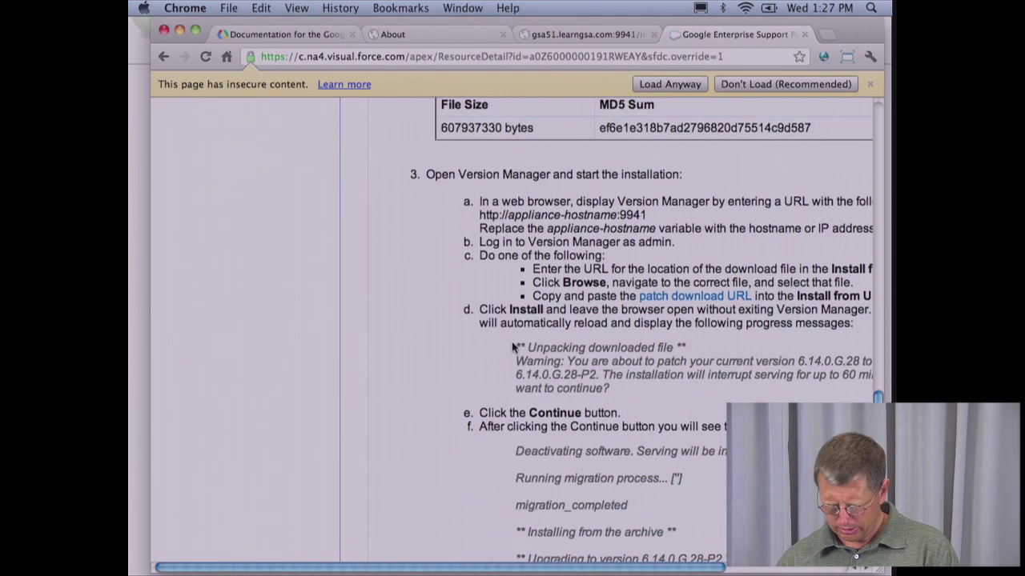
pyautogui.scroll(-12, 512, 347)
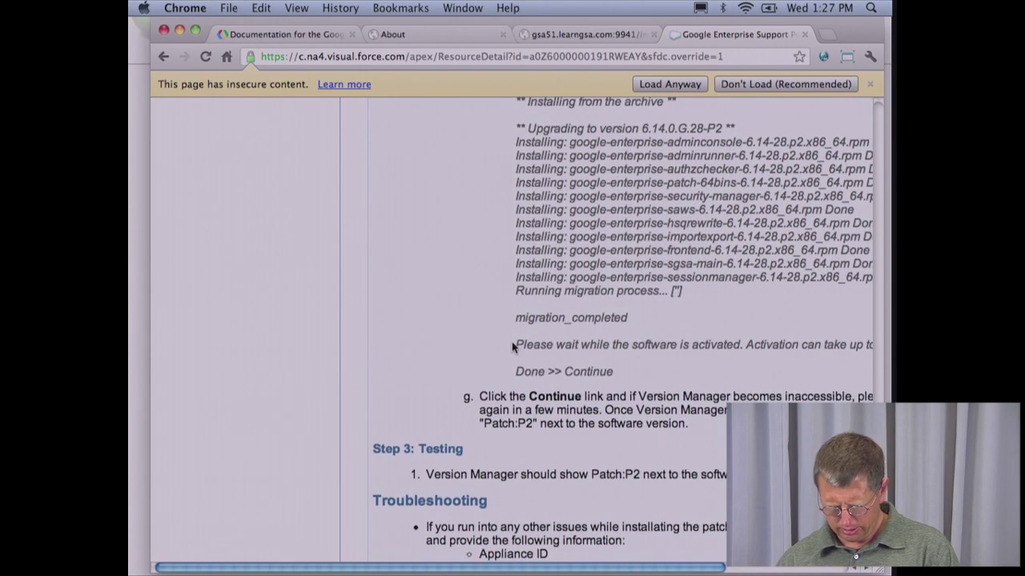
pyautogui.scroll(-3, 512, 347)
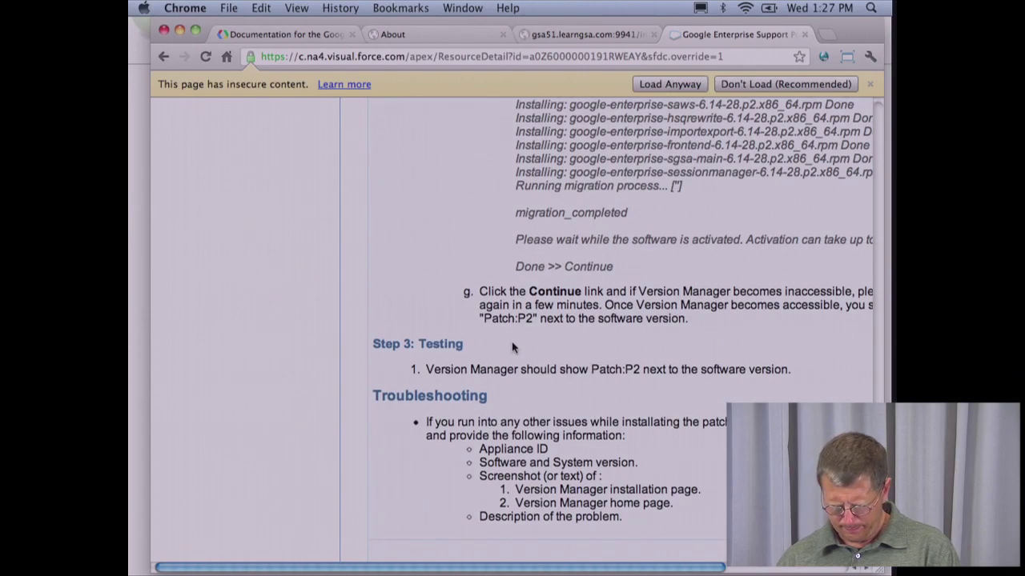
# Check the other appliance's About page versions, then return to the patch download status.
pyautogui.scroll(10, 513, 347)
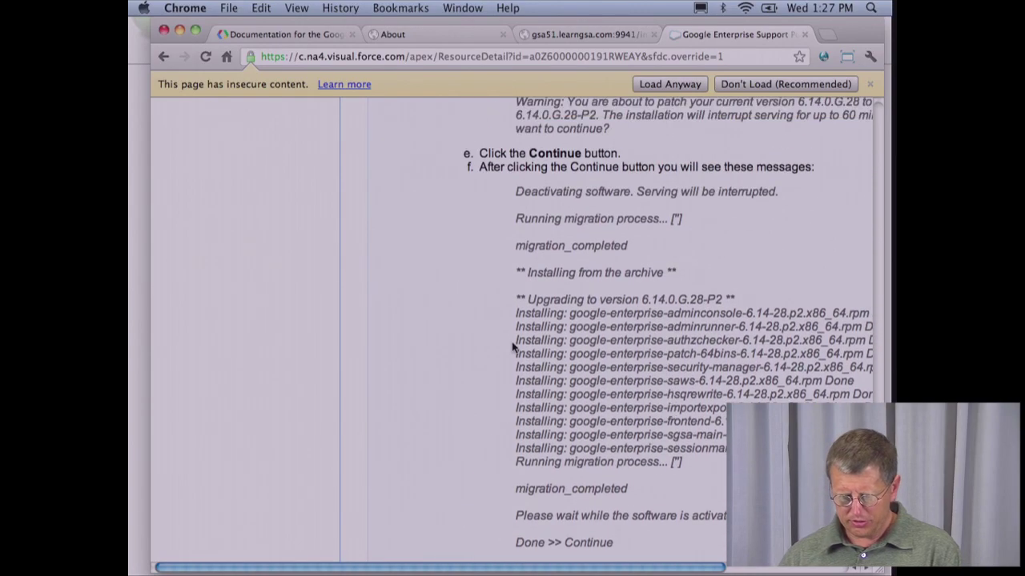
pyautogui.scroll(5, 513, 346)
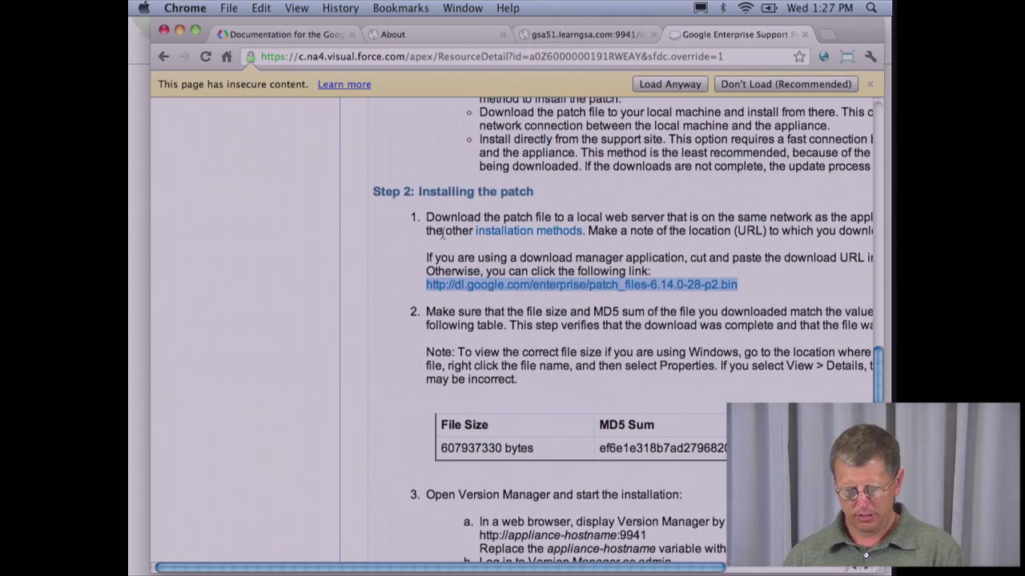
pyautogui.click(425, 31)
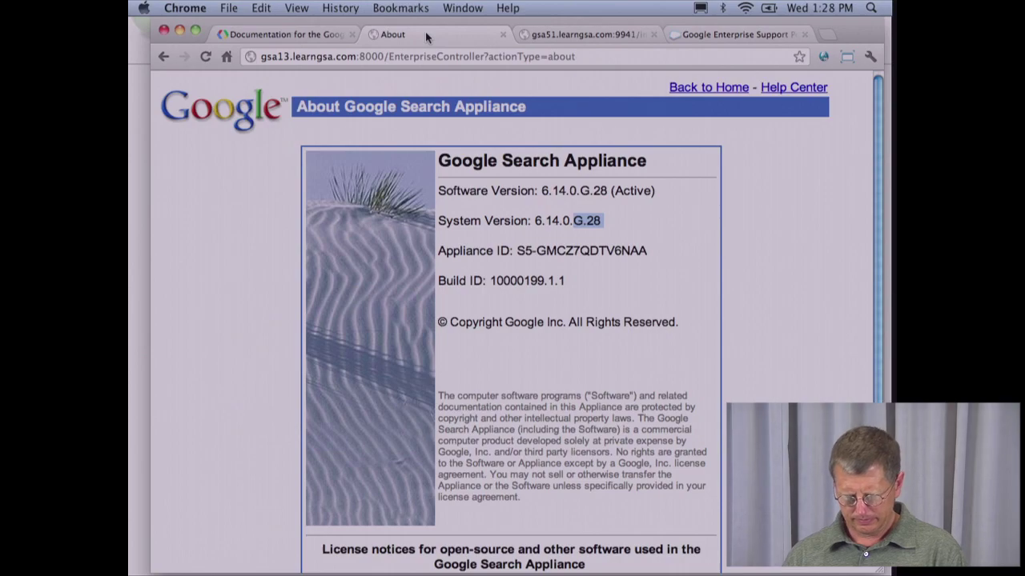
pyautogui.click(566, 34)
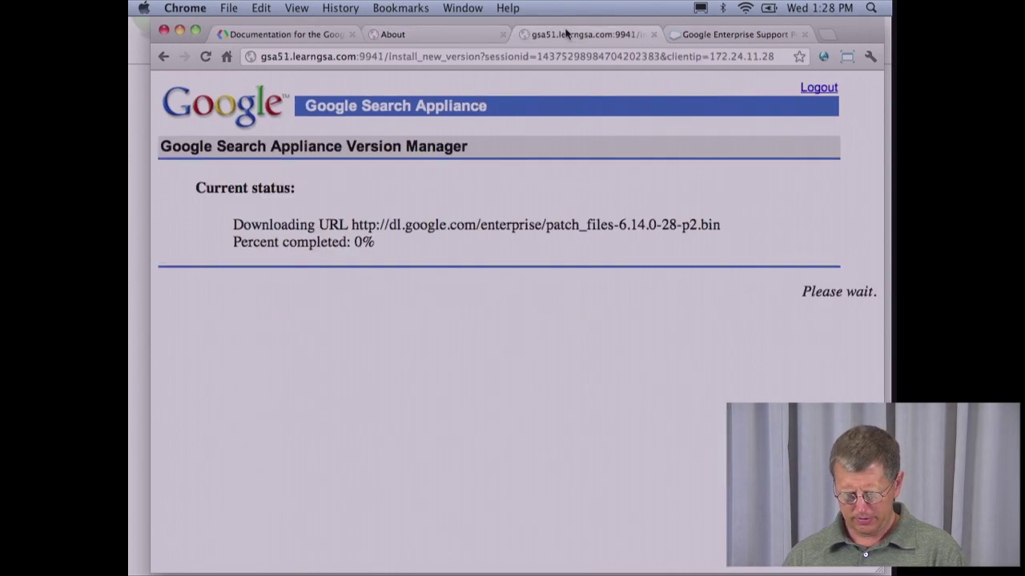
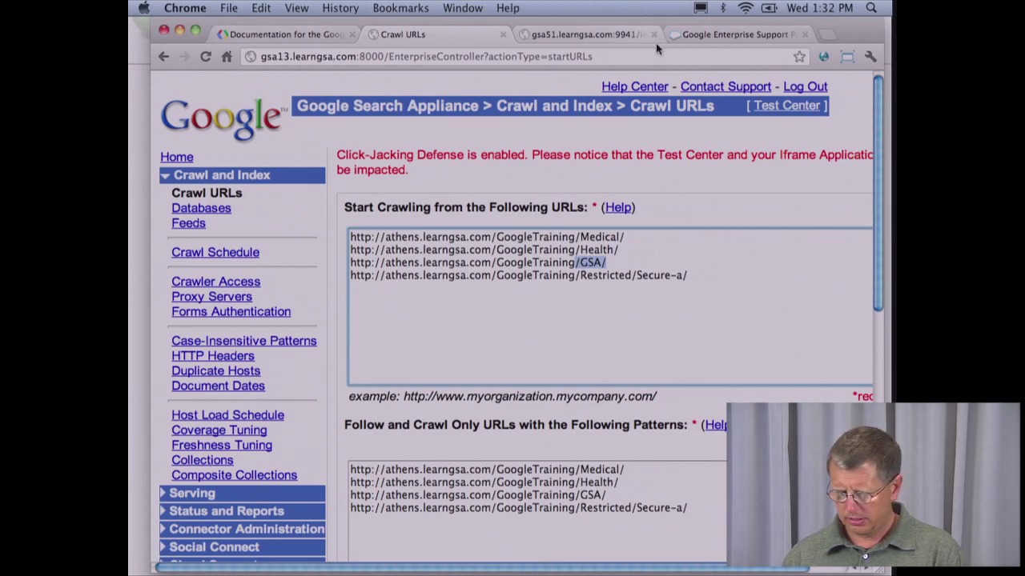
# Open the GoogleTraining GSA test page in a new tab, highlight its 16:30:01 timestamp, and return to Crawl URLs.
pyautogui.click(833, 35)
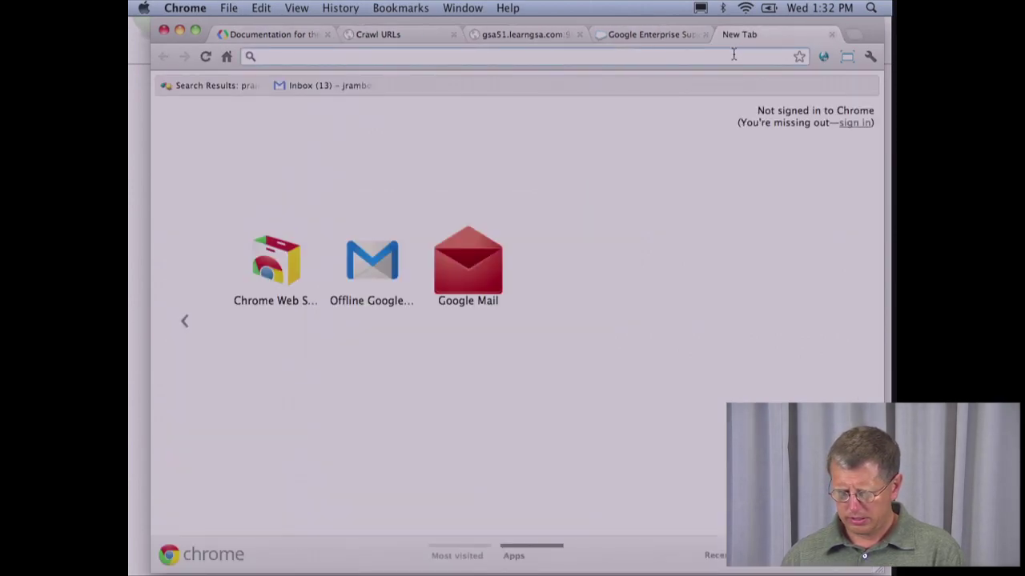
pyautogui.write('a')
pyautogui.press('Return')
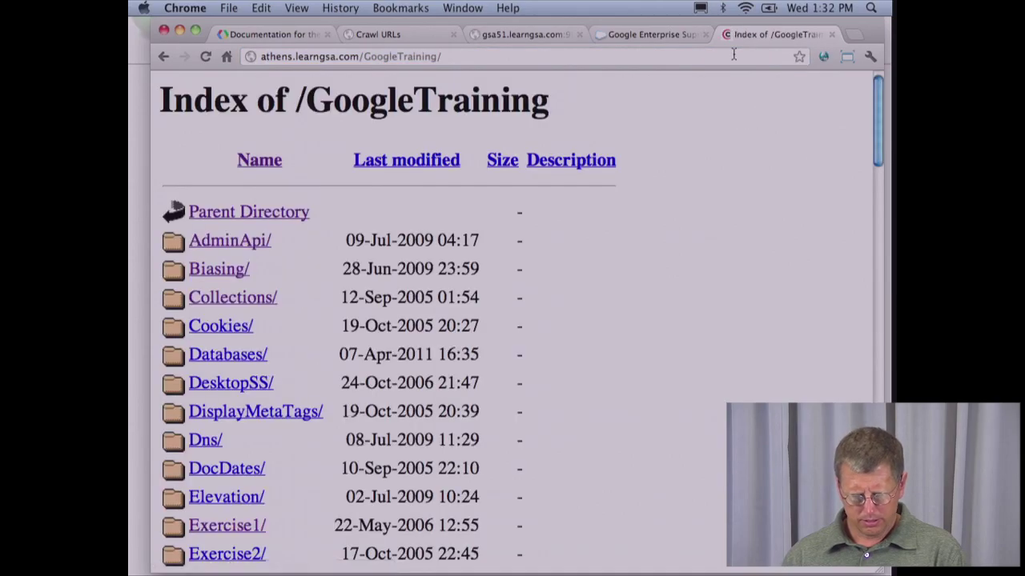
pyautogui.scroll(-10, 473, 200)
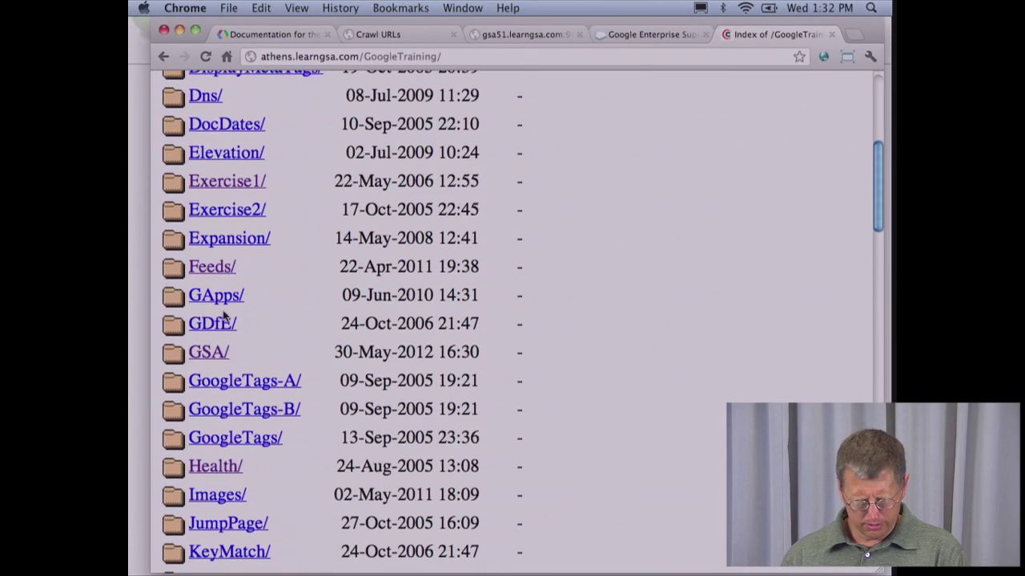
pyautogui.click(222, 350)
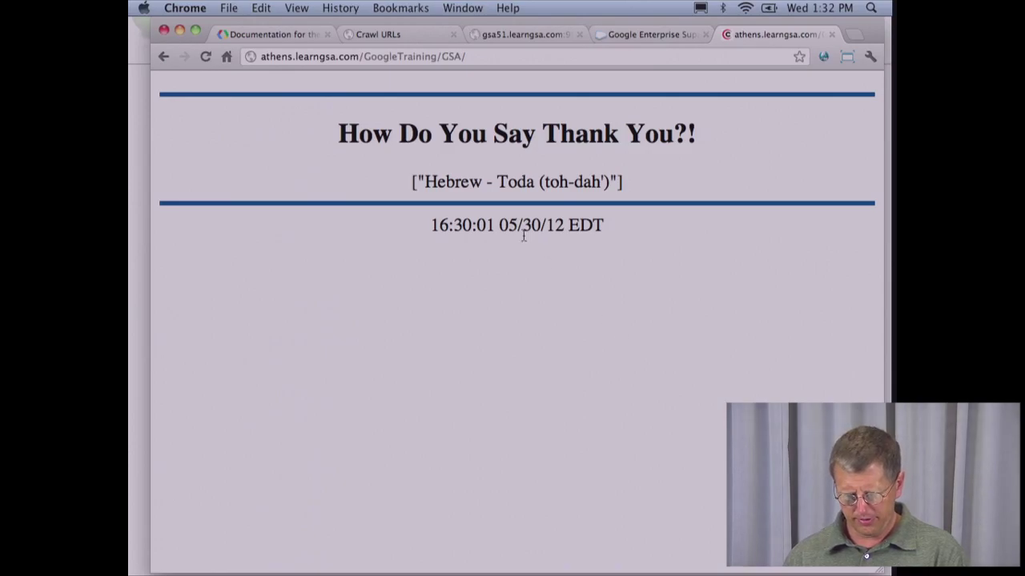
pyautogui.moveTo(439, 225); pyautogui.dragTo(488, 226)
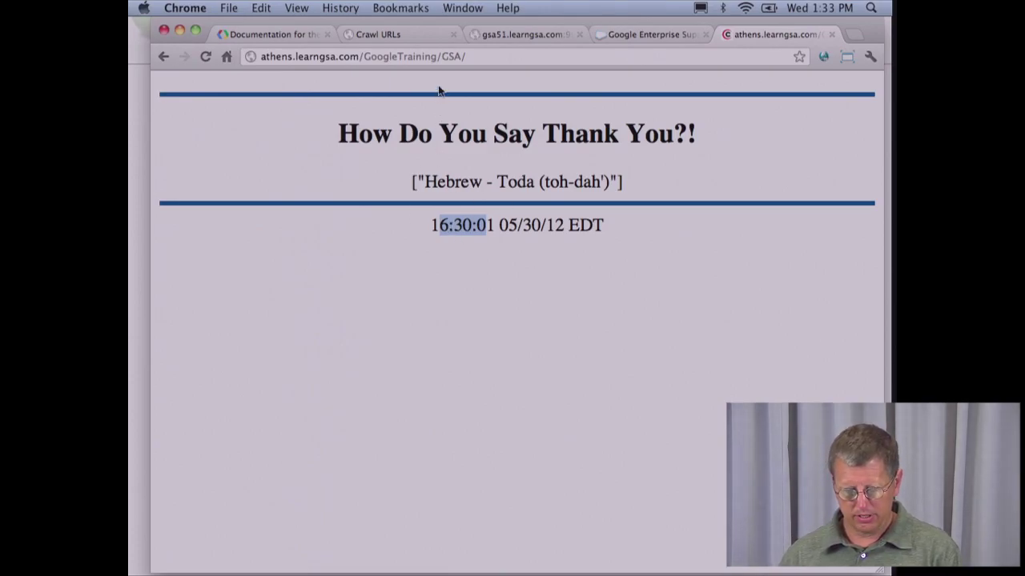
pyautogui.click(396, 34)
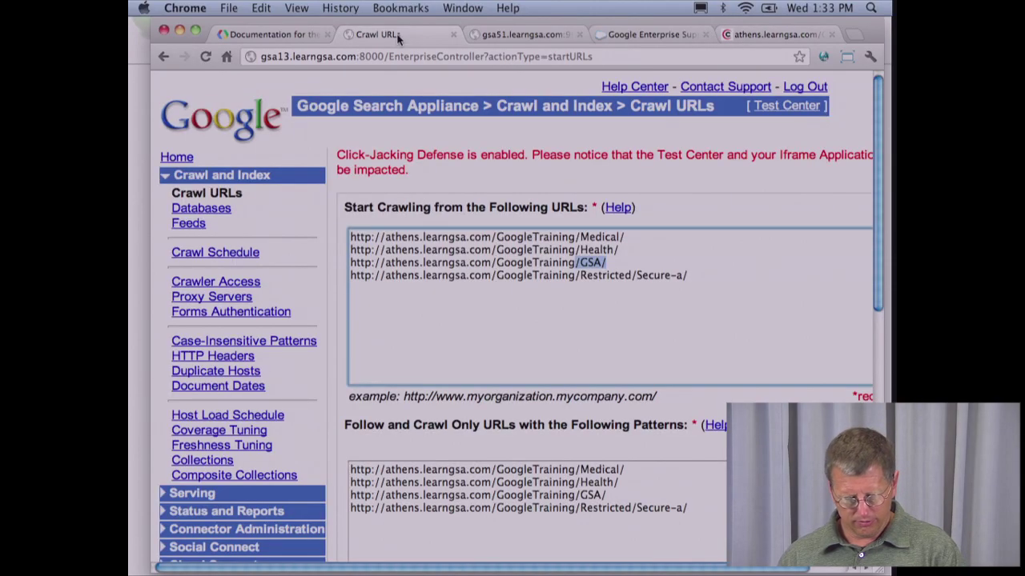
# Highlight the GoogleTraining/GSA/ pattern under Crawl Frequently on the Freshness Tuning page.
pyautogui.click(223, 445)
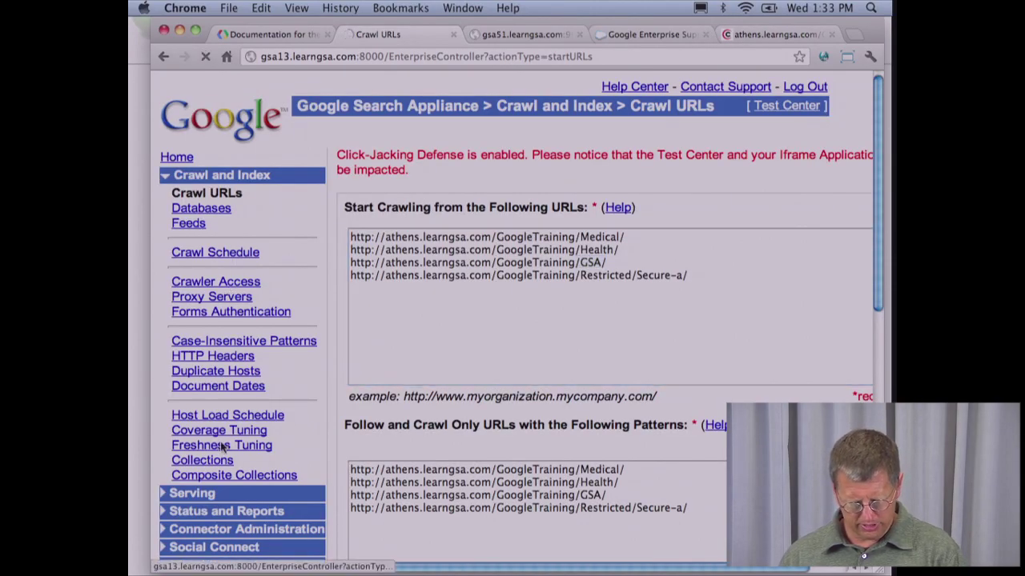
pyautogui.moveTo(611, 377); pyautogui.dragTo(326, 369)
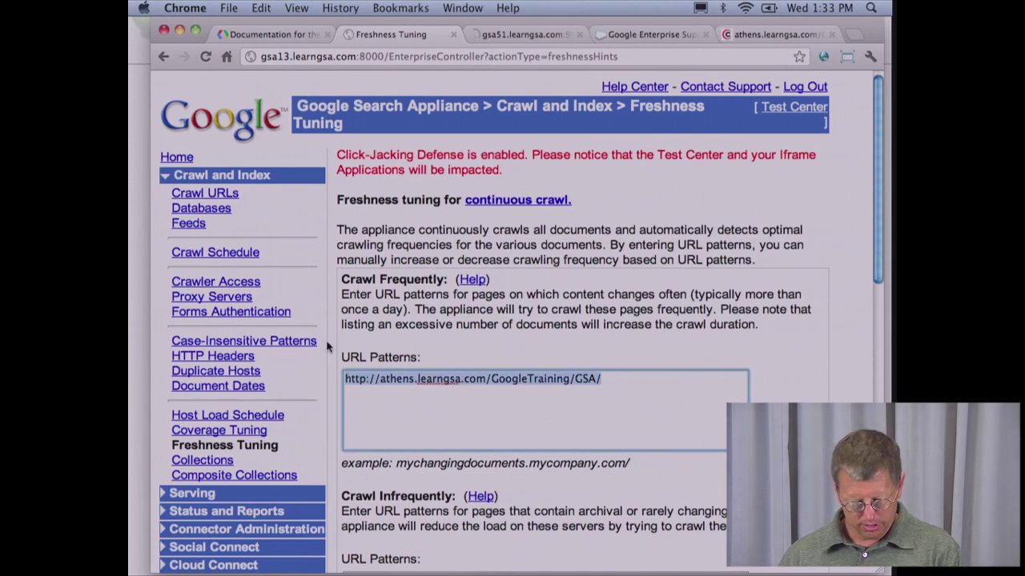
pyautogui.scroll(-10, 326, 340)
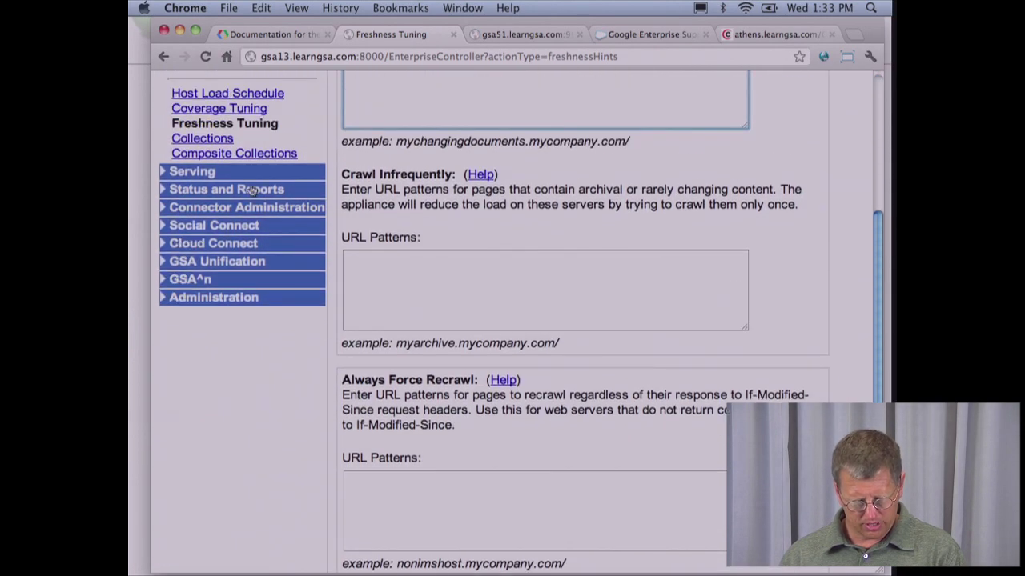
pyautogui.click(235, 188)
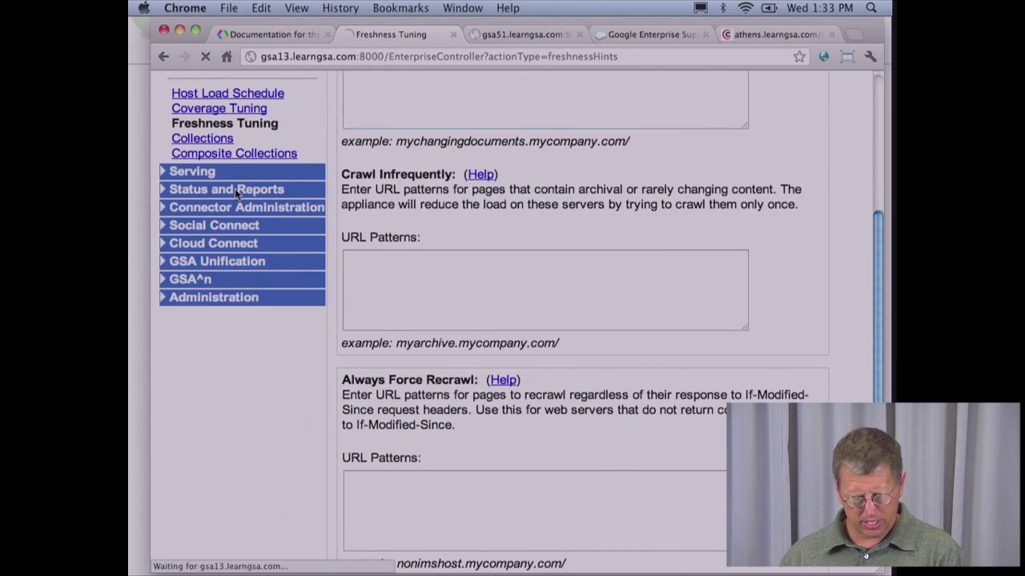
# In Crawl Diagnostics, drill through athens.learngsa.com > GoogleTraining > GSA/ to the page's crawl details.
pyautogui.click(233, 259)
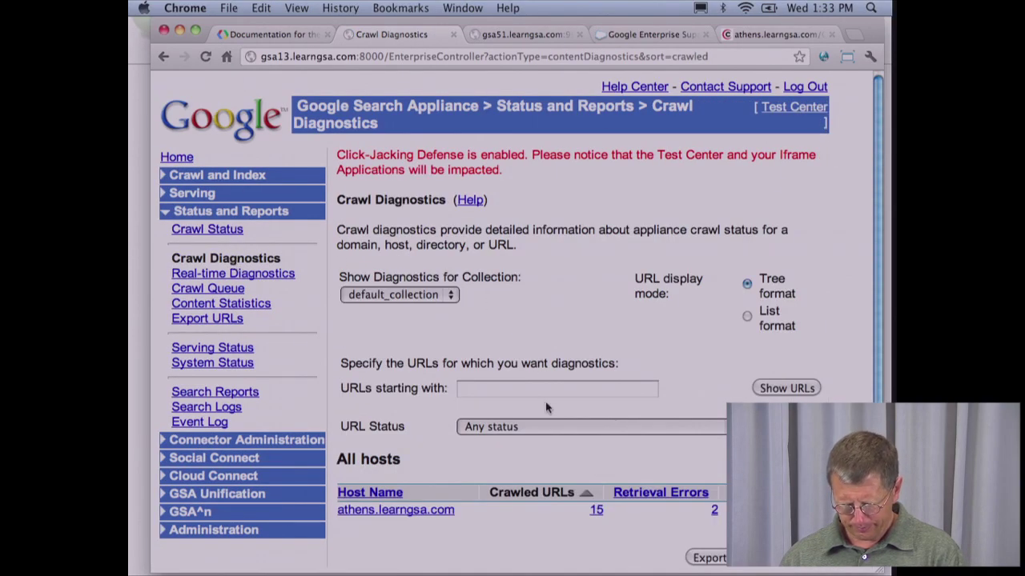
pyautogui.click(400, 513)
pyautogui.click(418, 506)
pyautogui.click(459, 528)
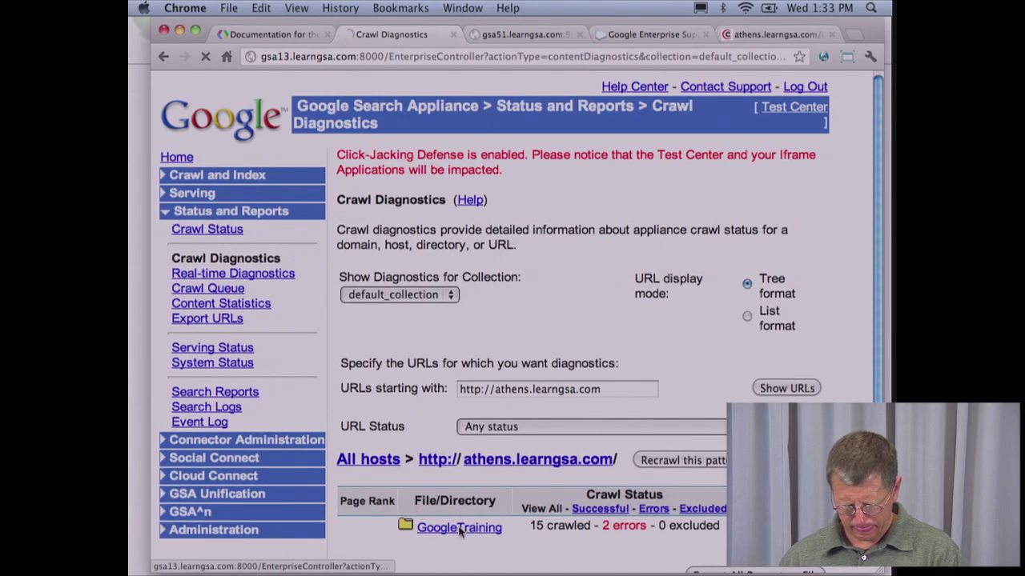
pyautogui.click(439, 545)
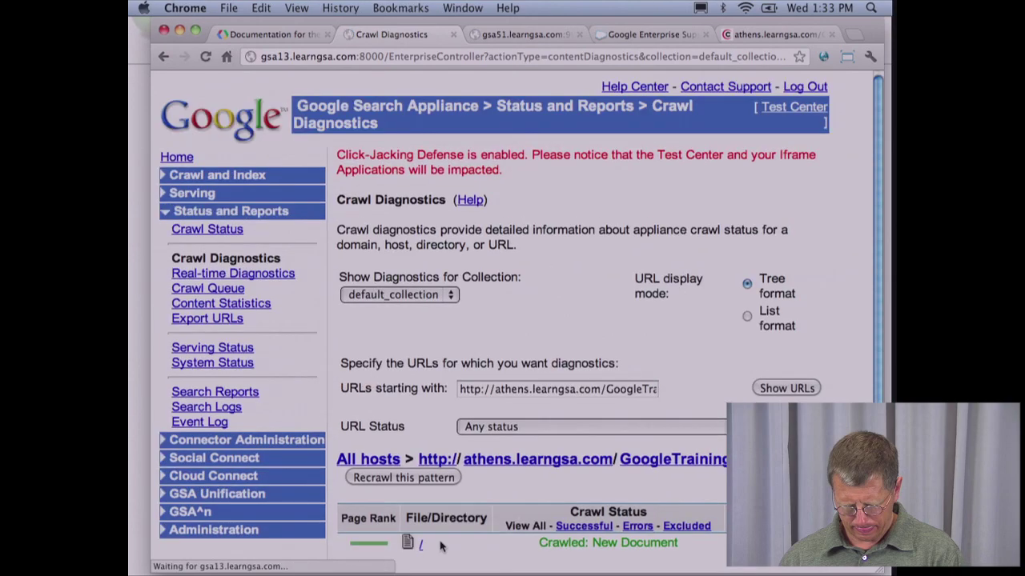
pyautogui.click(422, 545)
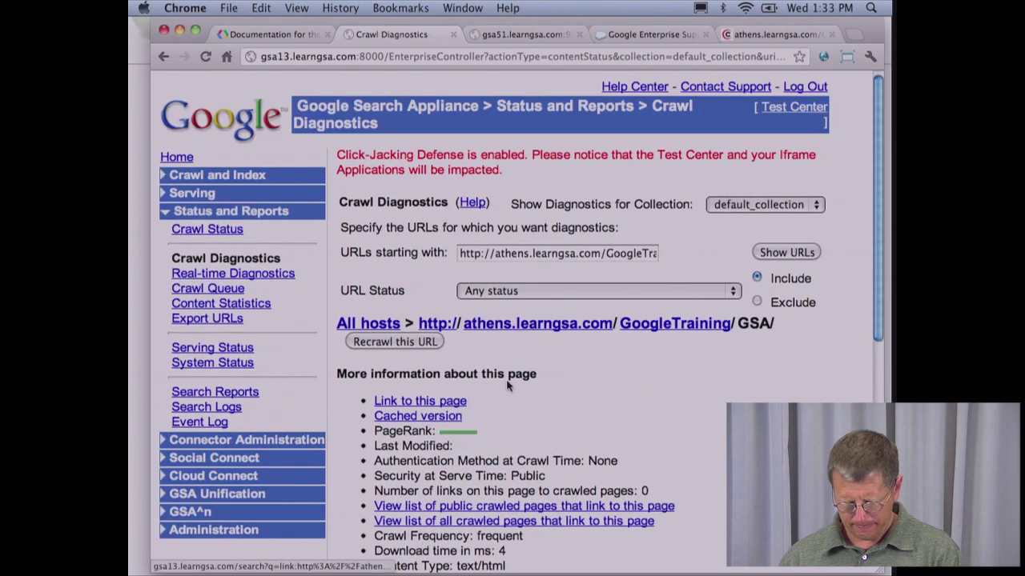
# Highlight the latest crawl time 1:30:48 PM in Crawl History, then switch to the search home page.
pyautogui.scroll(-8, 506, 386)
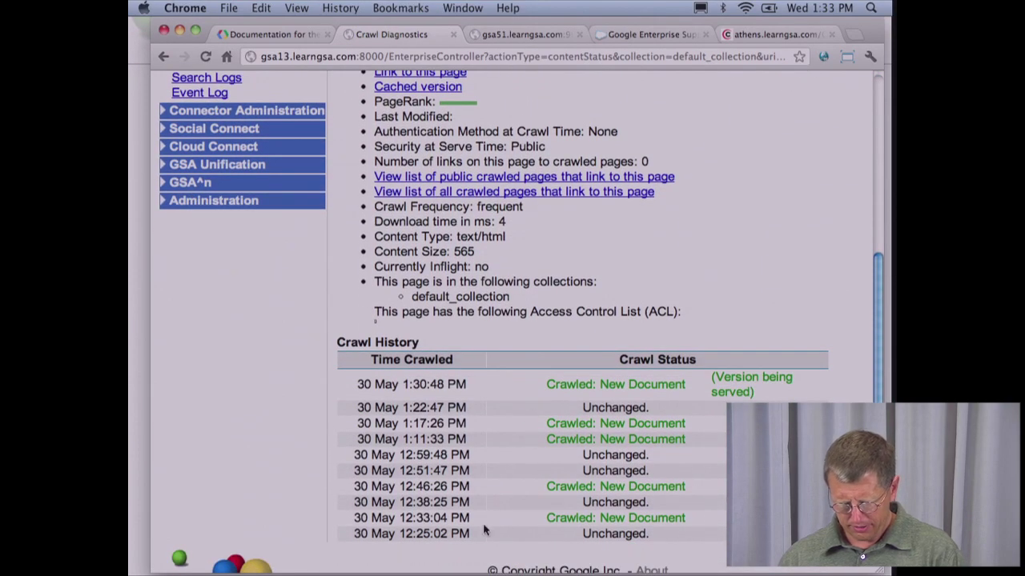
pyautogui.moveTo(402, 385); pyautogui.dragTo(433, 427)
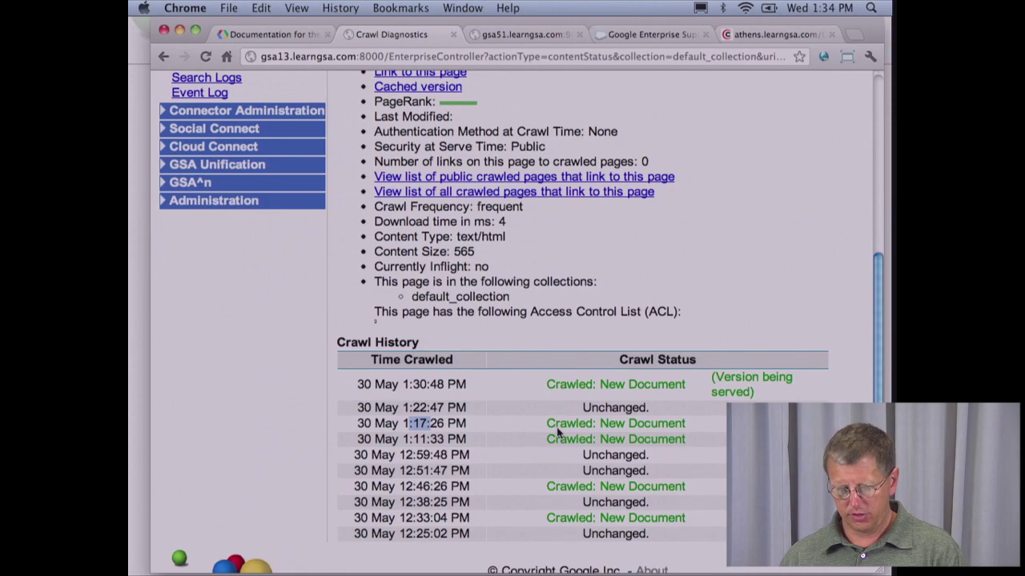
pyautogui.click(526, 34)
pyautogui.press('super+5')
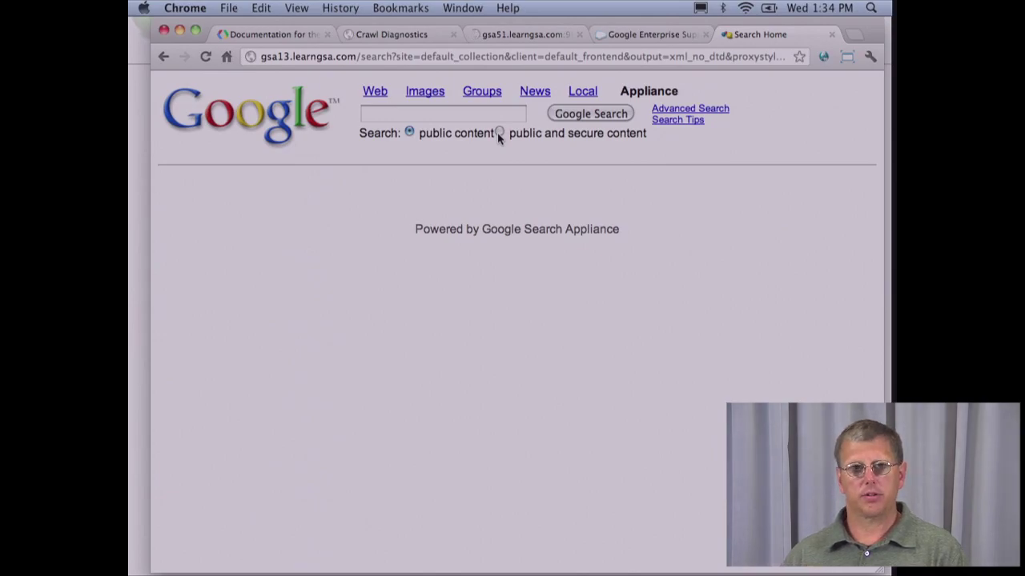
# Search the appliance for 'thank you'.
pyautogui.click(453, 114)
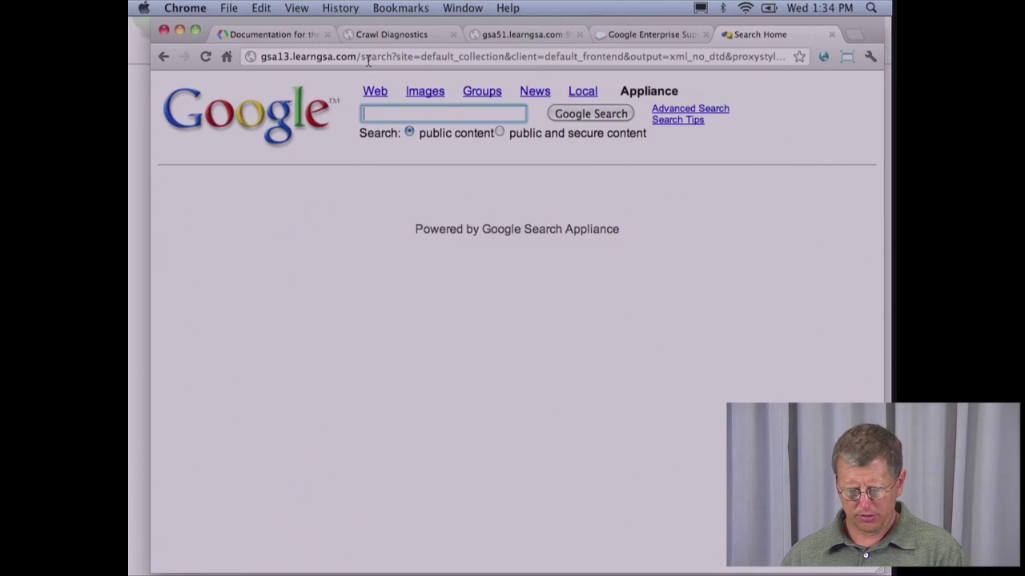
pyautogui.write('thank you')
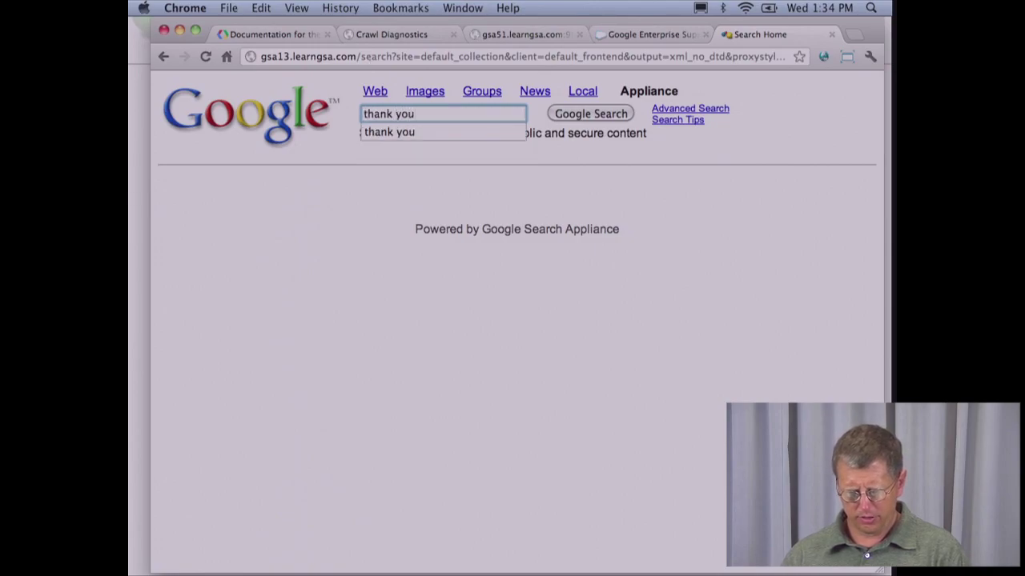
pyautogui.press('Return')
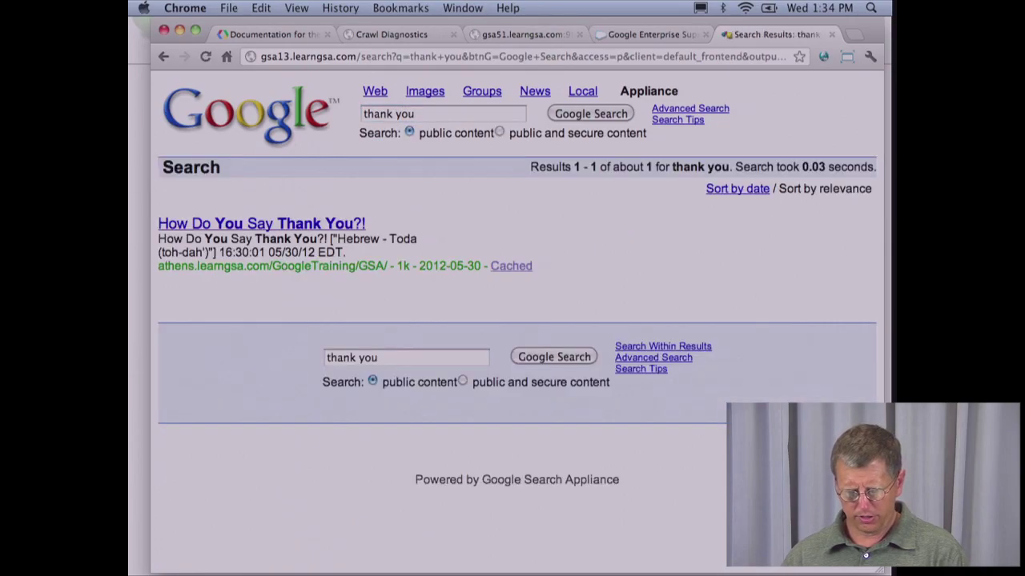
# Highlight the appliance host name in the results URL and open the result's cached copy.
pyautogui.click(397, 57)
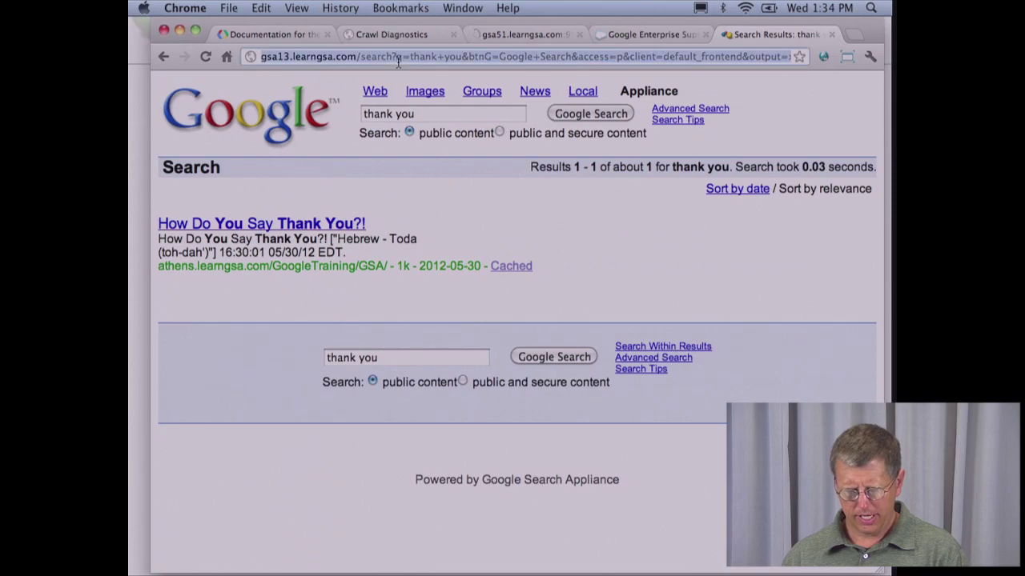
pyautogui.click(328, 53)
pyautogui.moveTo(261, 56); pyautogui.dragTo(459, 56)
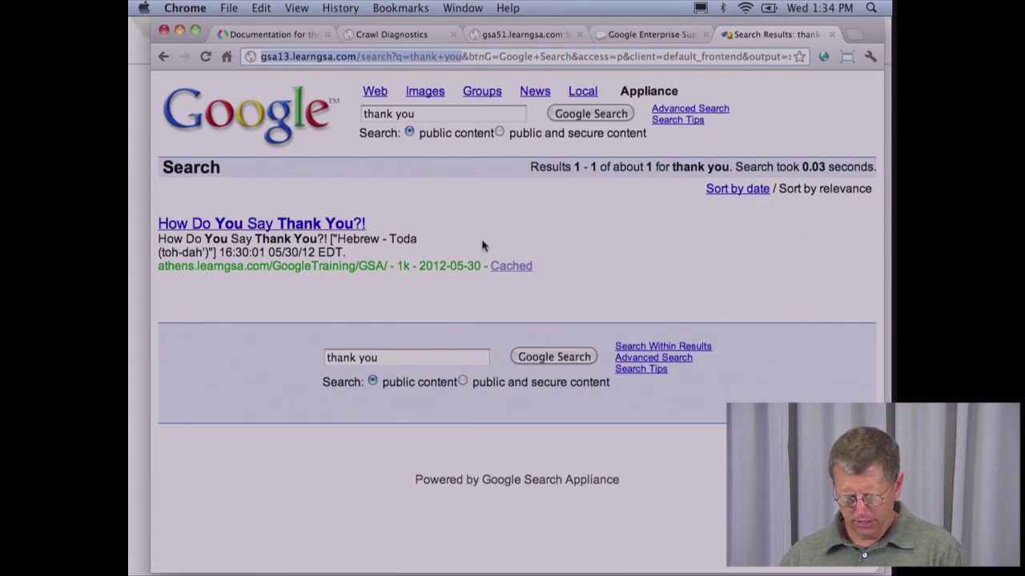
pyautogui.click(512, 267)
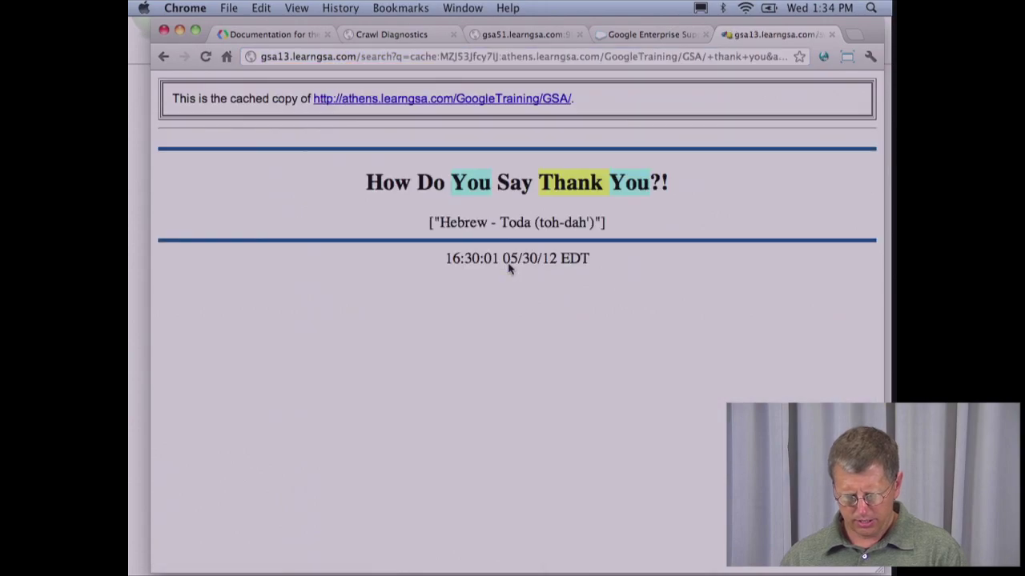
# Highlight the cached copy's 16:30:01 timestamp, then close the cached page's tab.
pyautogui.moveTo(445, 259); pyautogui.dragTo(498, 260)
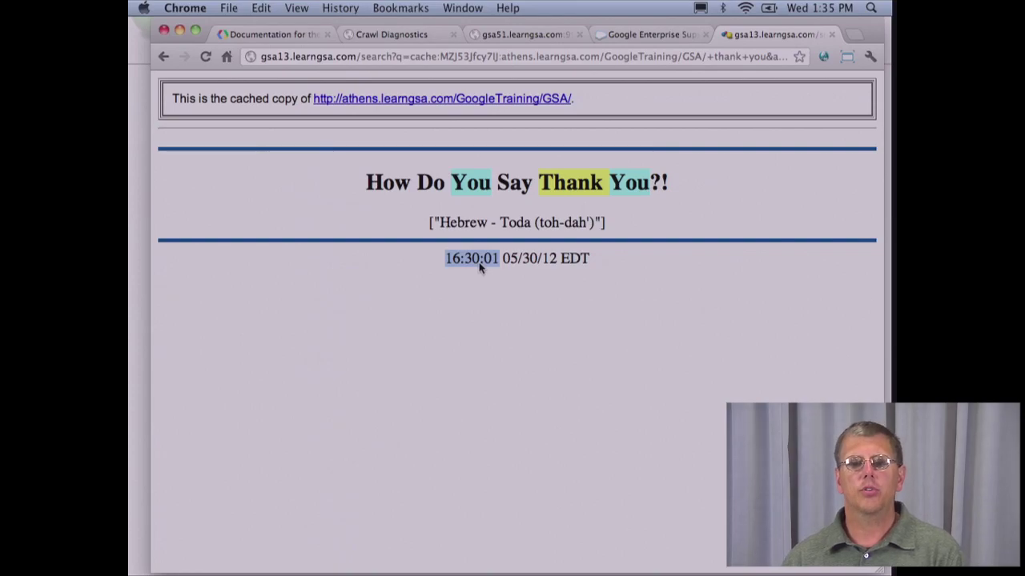
pyautogui.click(830, 34)
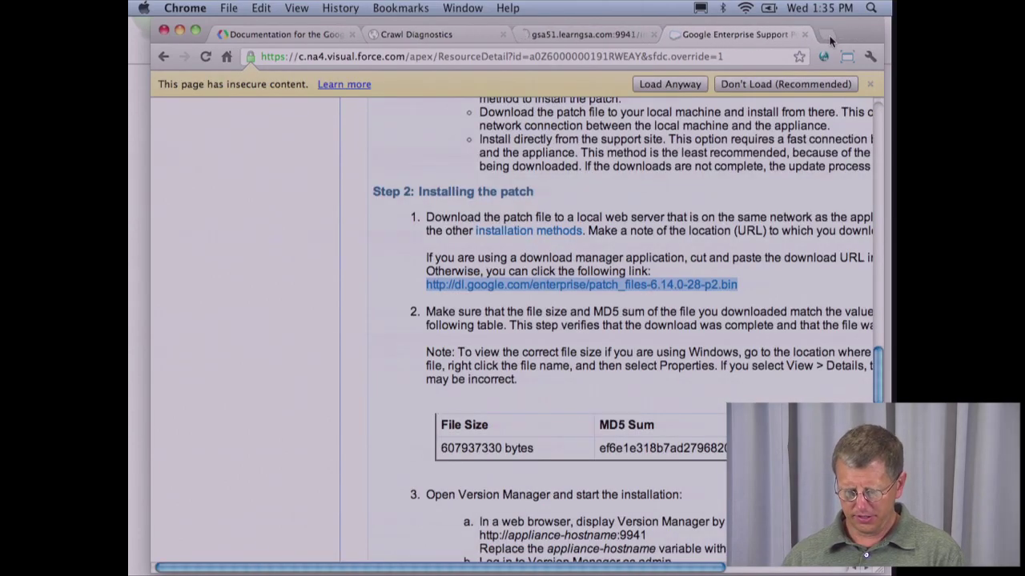
# Confirm the Version Manager patch download is at 6%, then go to Administration > System Settings.
pyautogui.click(593, 36)
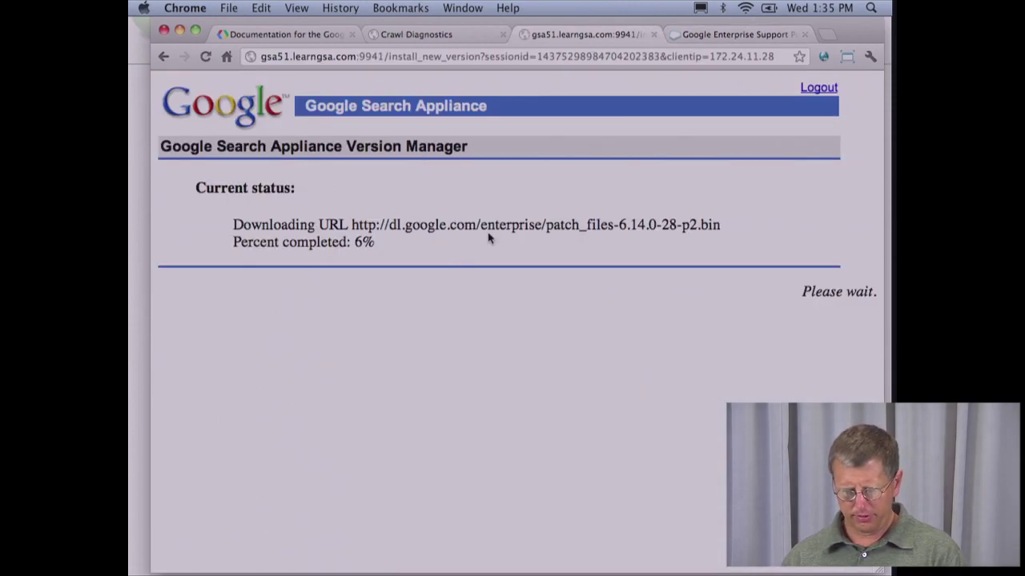
pyautogui.click(436, 35)
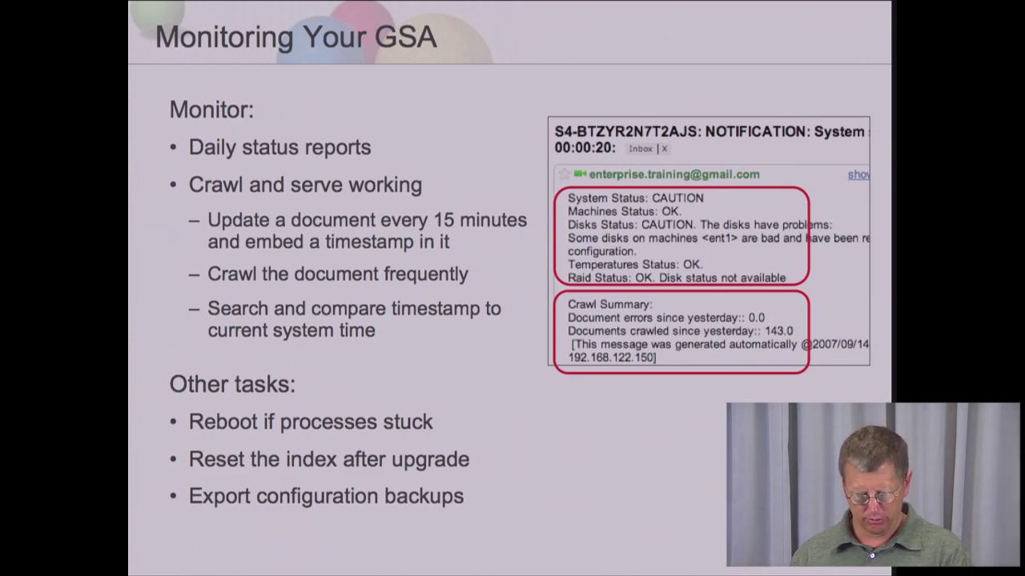
pyautogui.moveTo(370, 478)
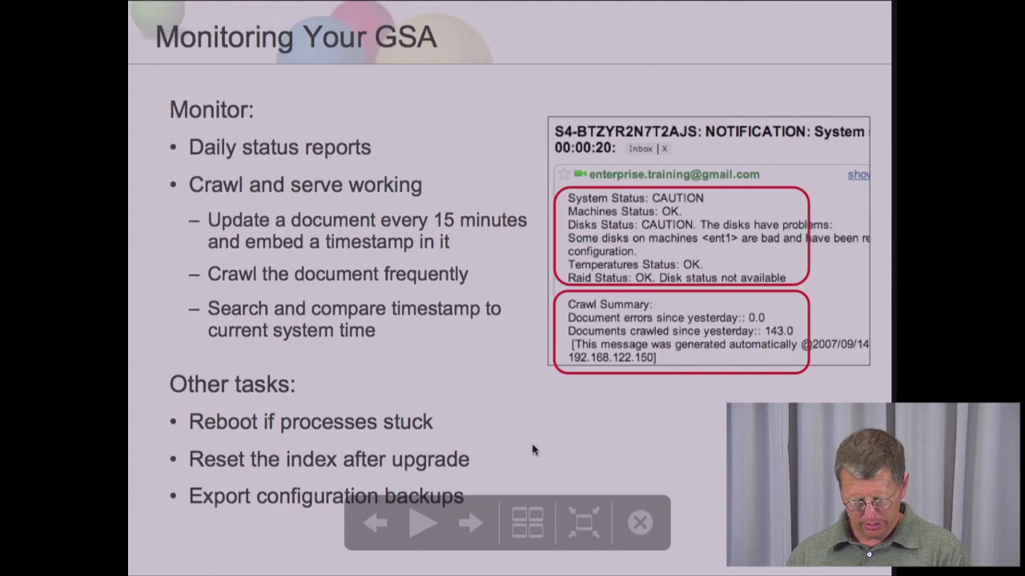
pyautogui.press('super+Tab')
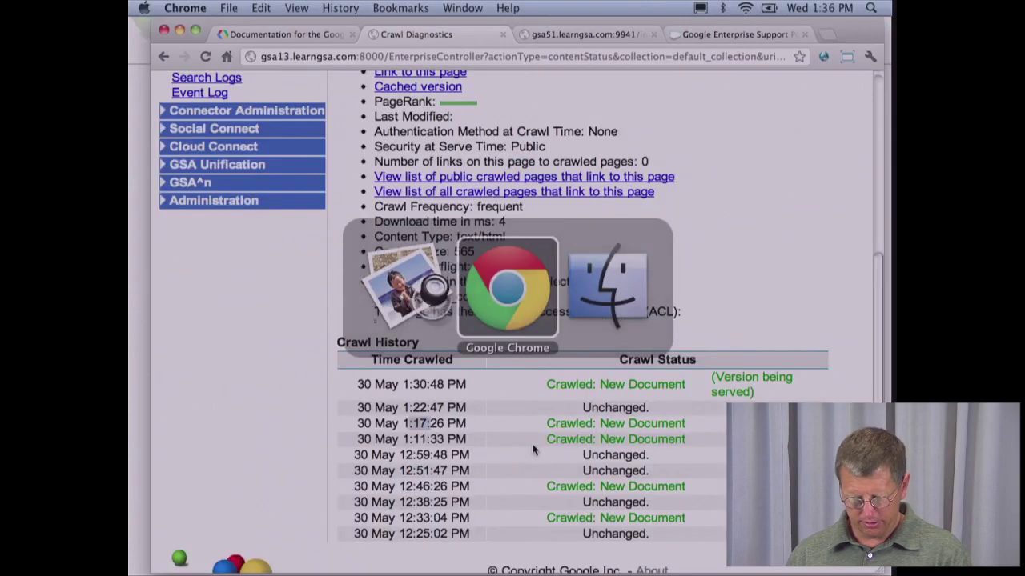
pyautogui.click(251, 201)
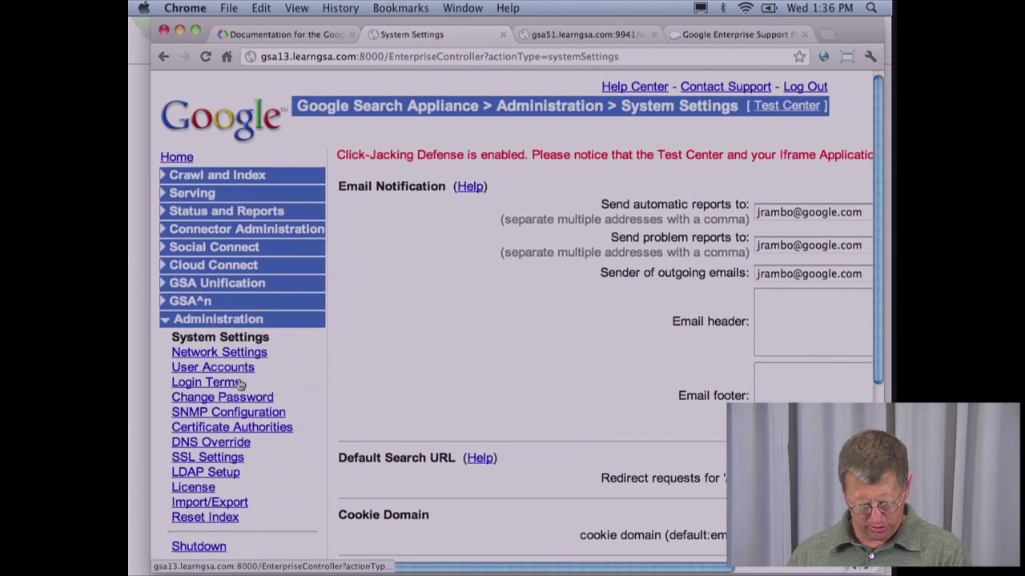
# Request a system reboot on the Shutdown page without confirming it, and go to Reset Index.
pyautogui.click(200, 547)
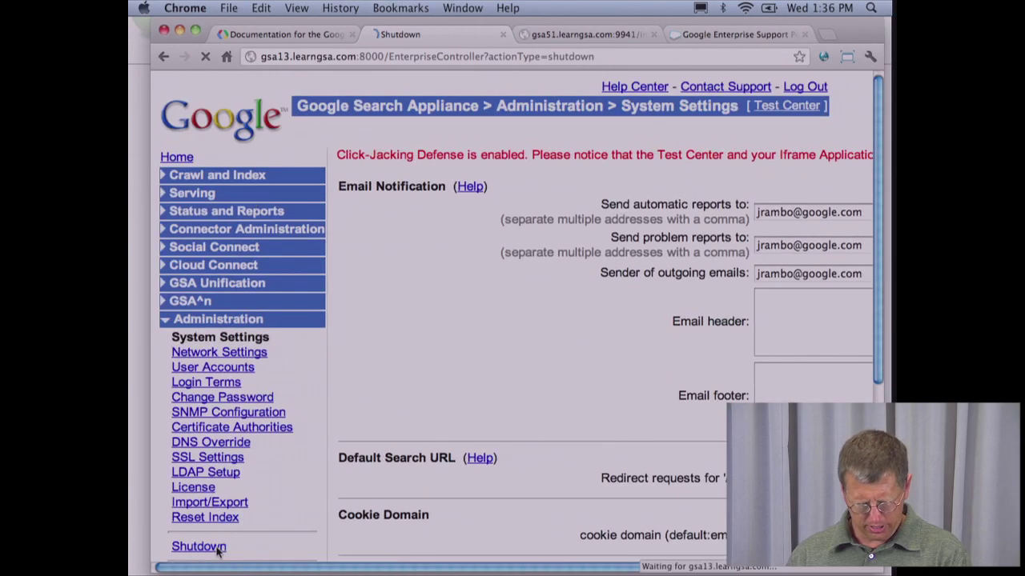
pyautogui.scroll(-4, 543, 397)
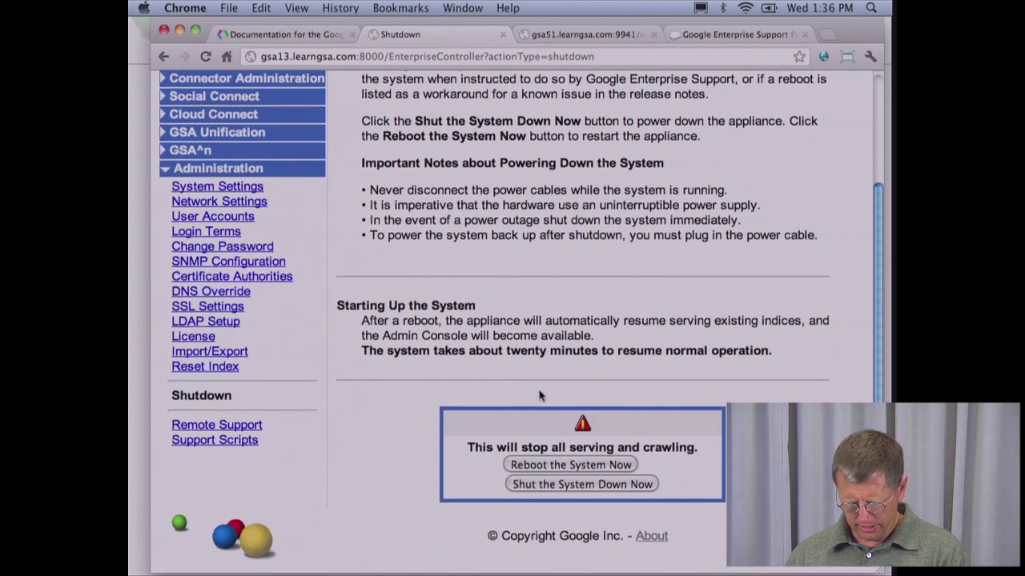
pyautogui.click(558, 465)
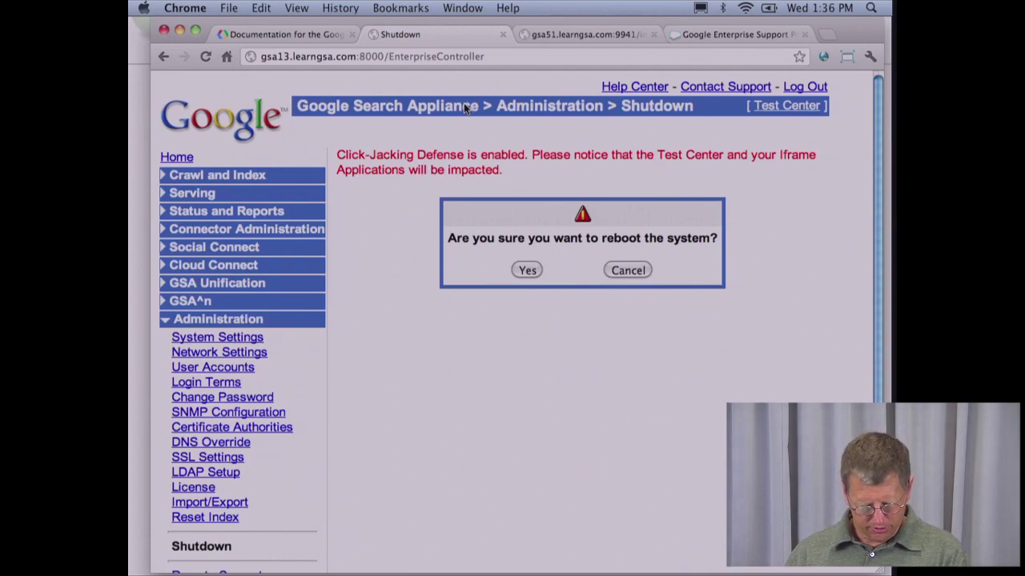
pyautogui.click(219, 519)
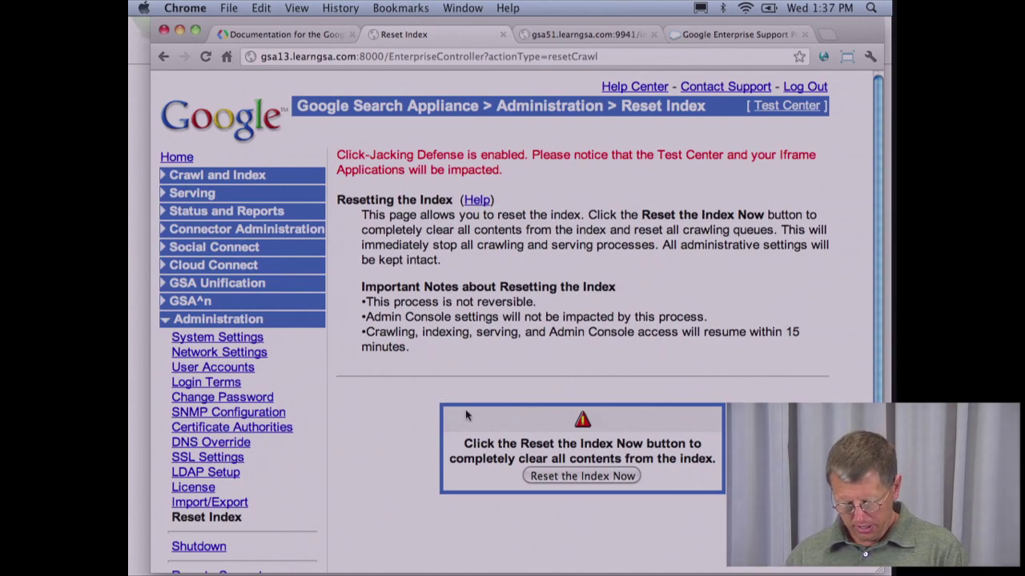
pyautogui.click(563, 481)
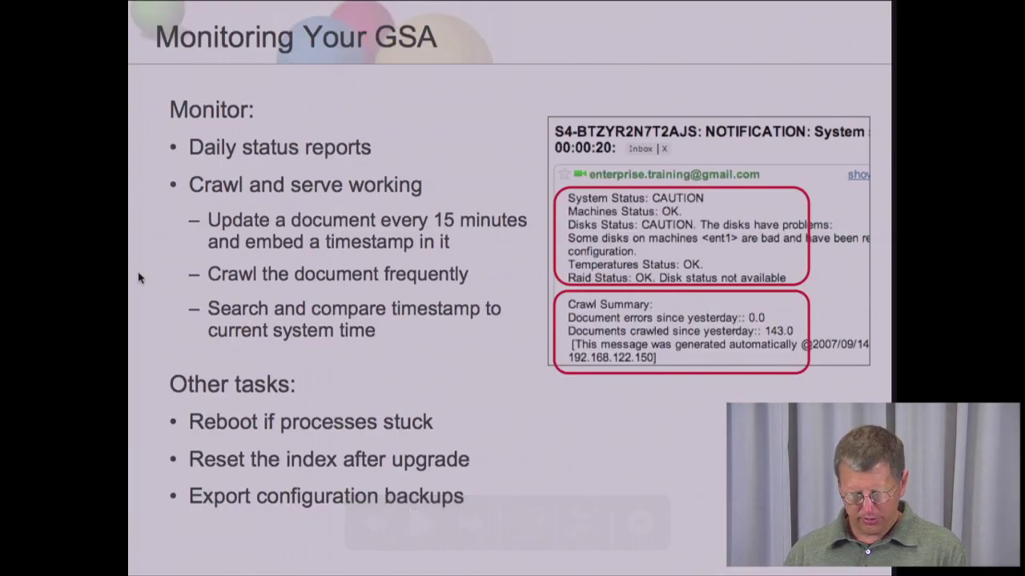
pyautogui.press('super+Tab')
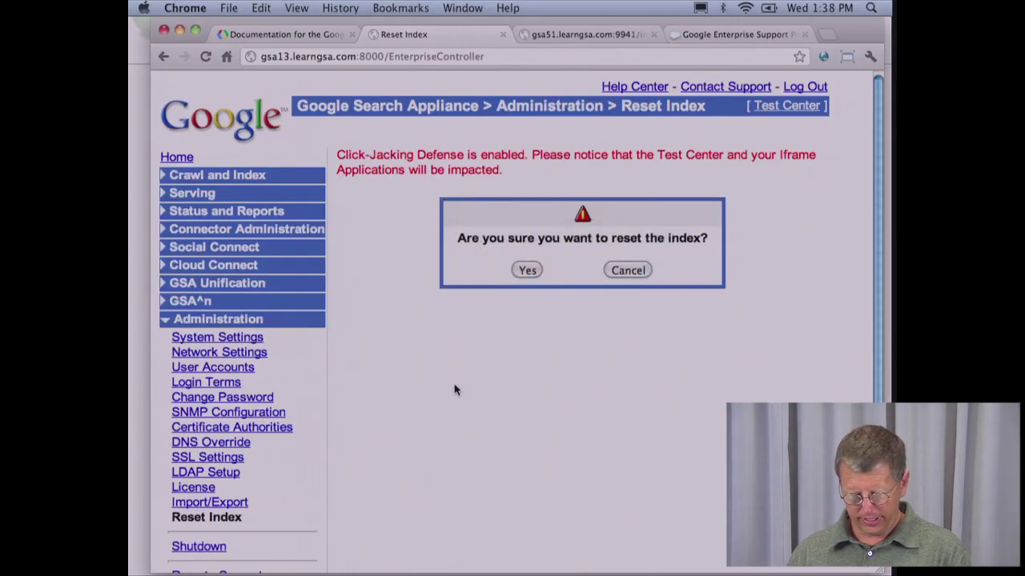
pyautogui.click(629, 272)
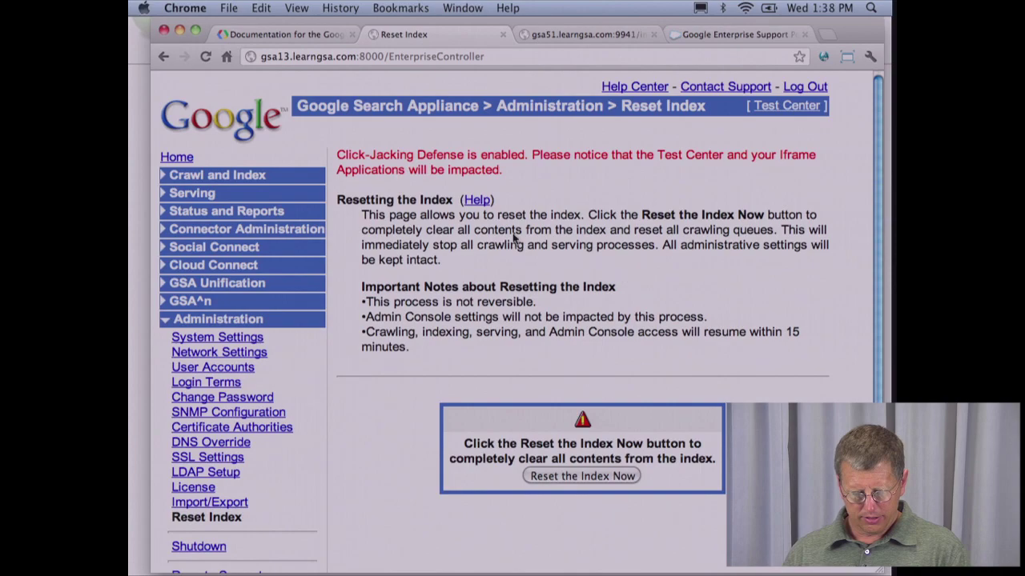
pyautogui.click(212, 174)
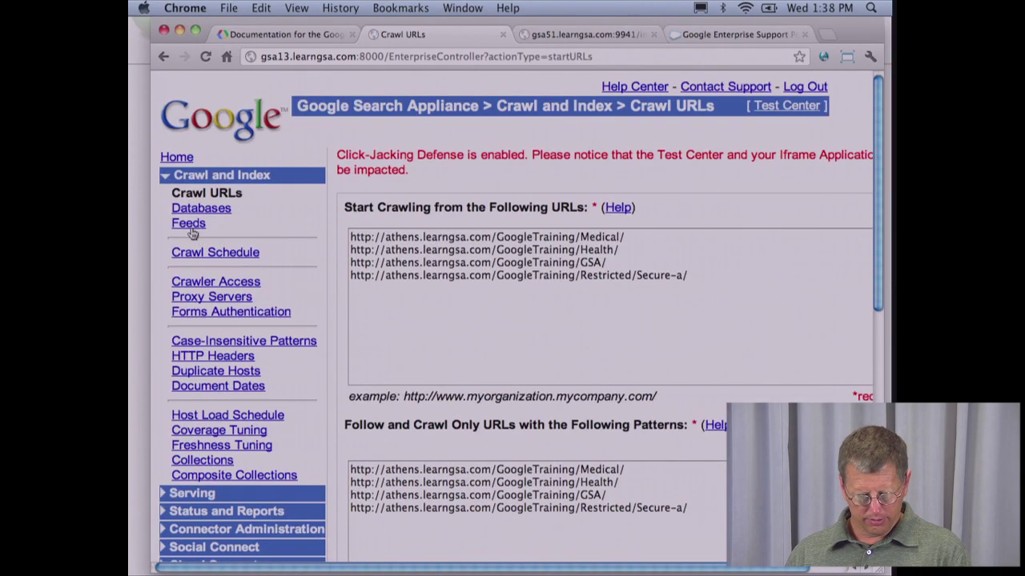
# Step through Crawler Access, Freshness Tuning, Collections, Serving Front Ends, ending on Administration System Settings.
pyautogui.click(213, 281)
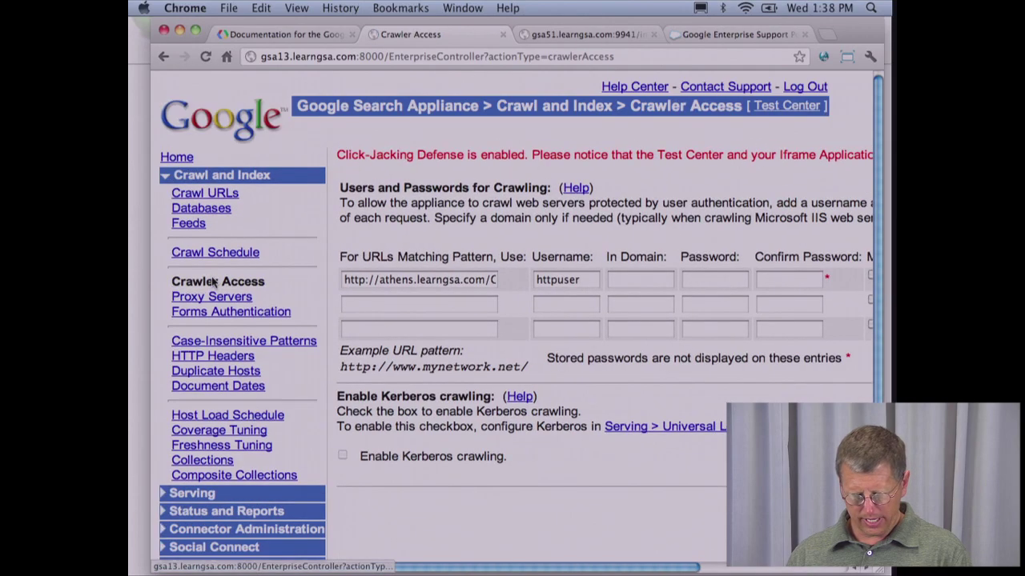
pyautogui.scroll(-5, 213, 282)
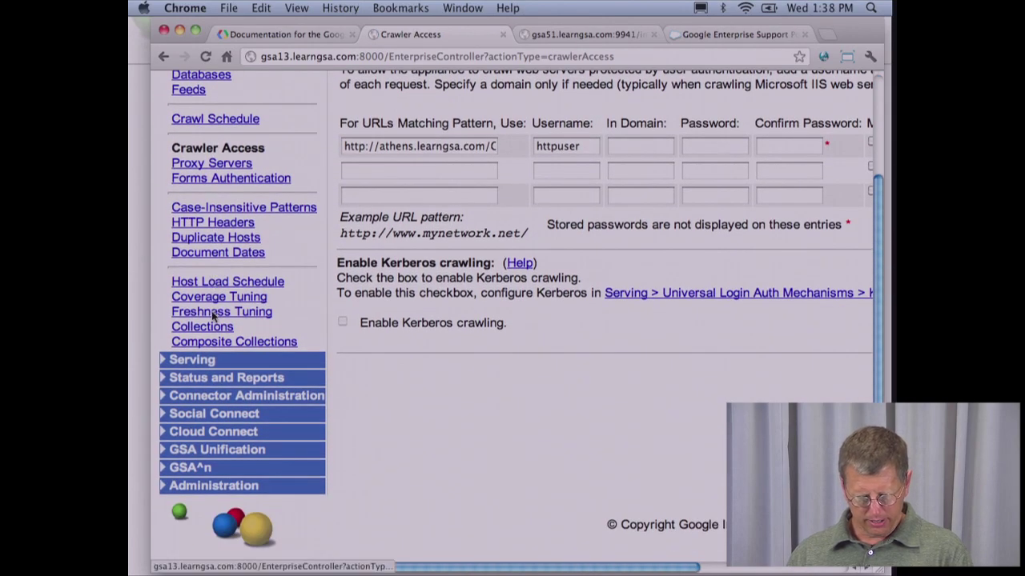
pyautogui.click(212, 314)
pyautogui.scroll(-3, 214, 328)
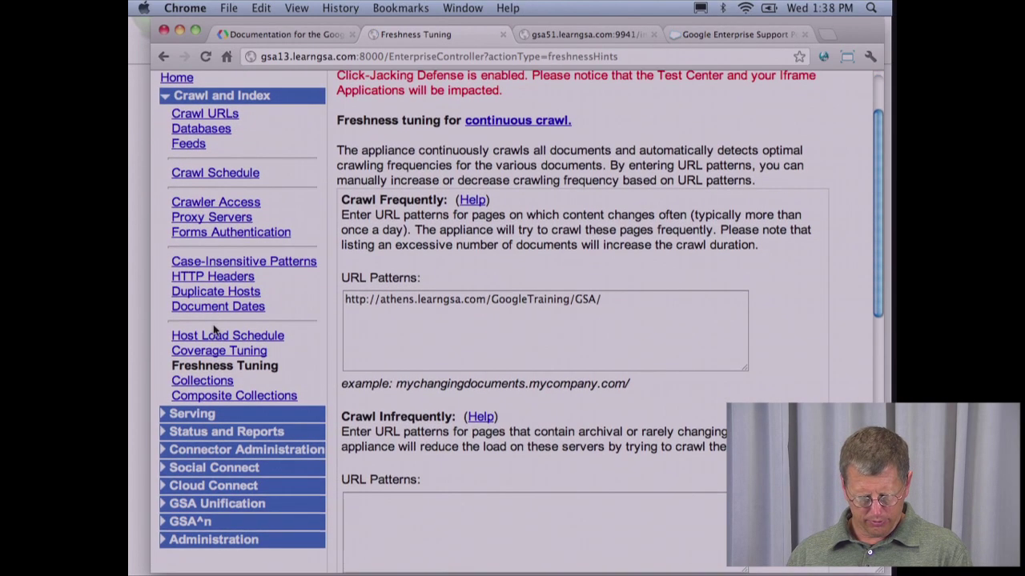
pyautogui.click(203, 381)
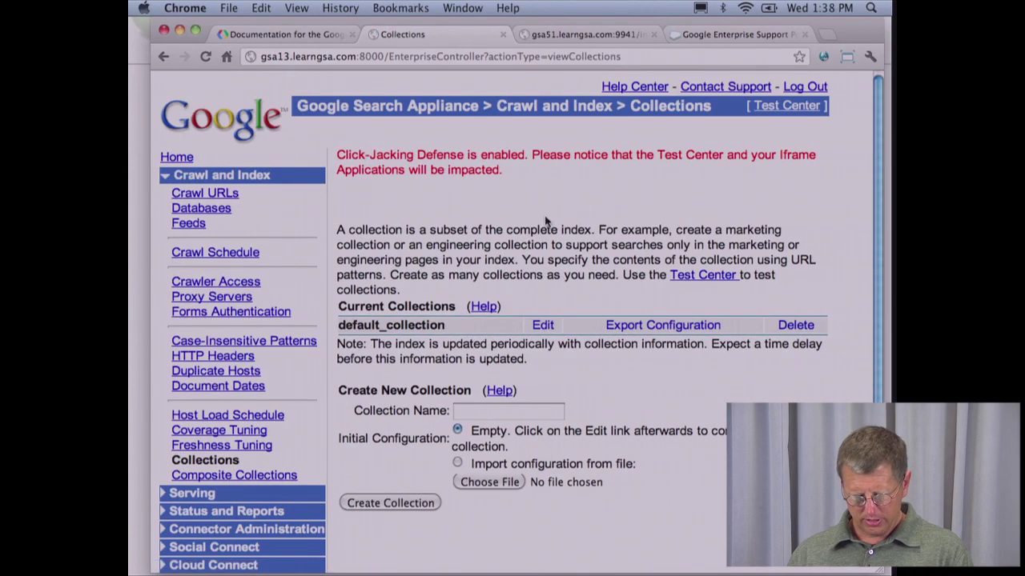
pyautogui.scroll(-5, 434, 297)
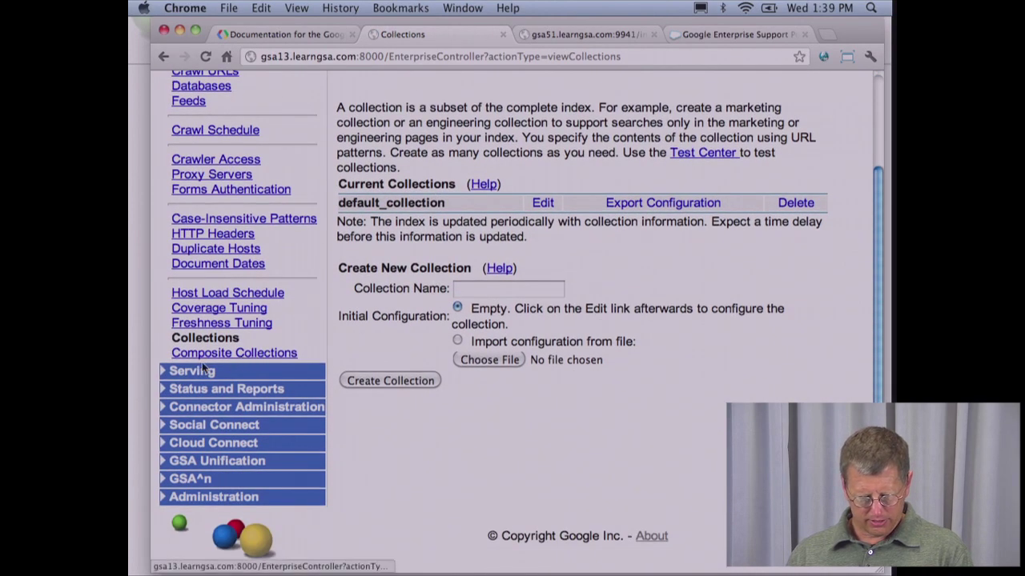
pyautogui.click(201, 368)
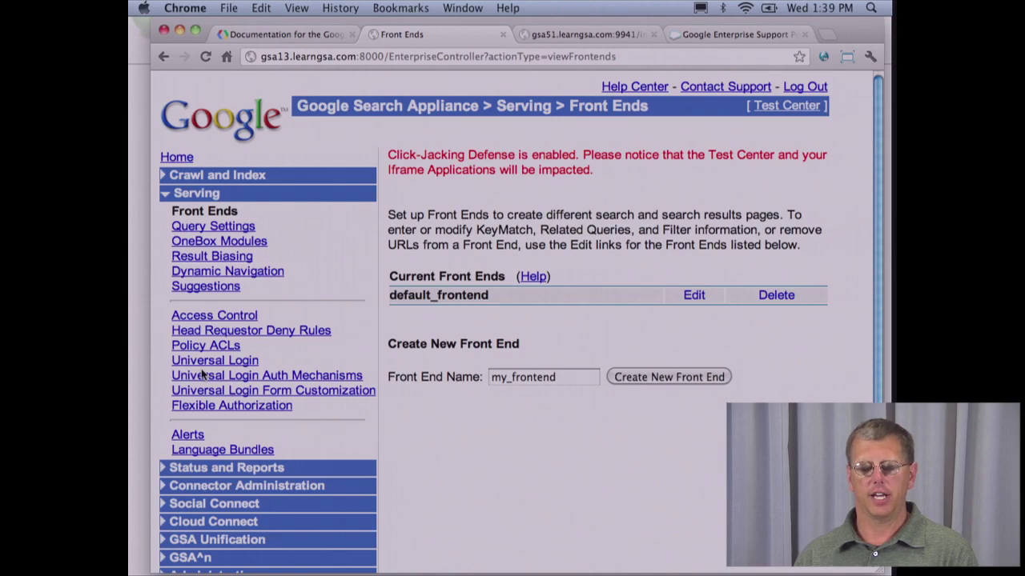
pyautogui.scroll(-3, 203, 374)
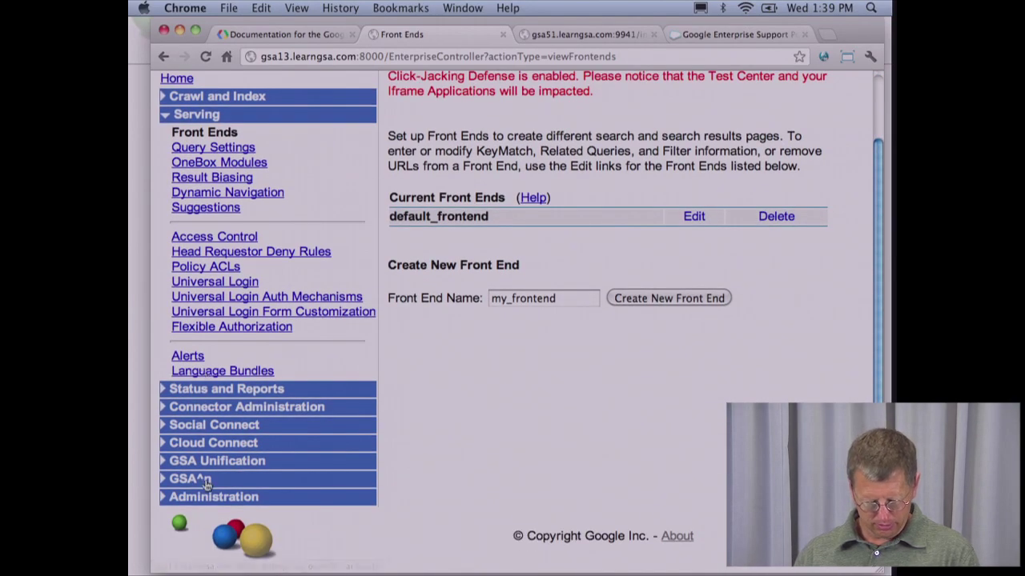
pyautogui.click(208, 498)
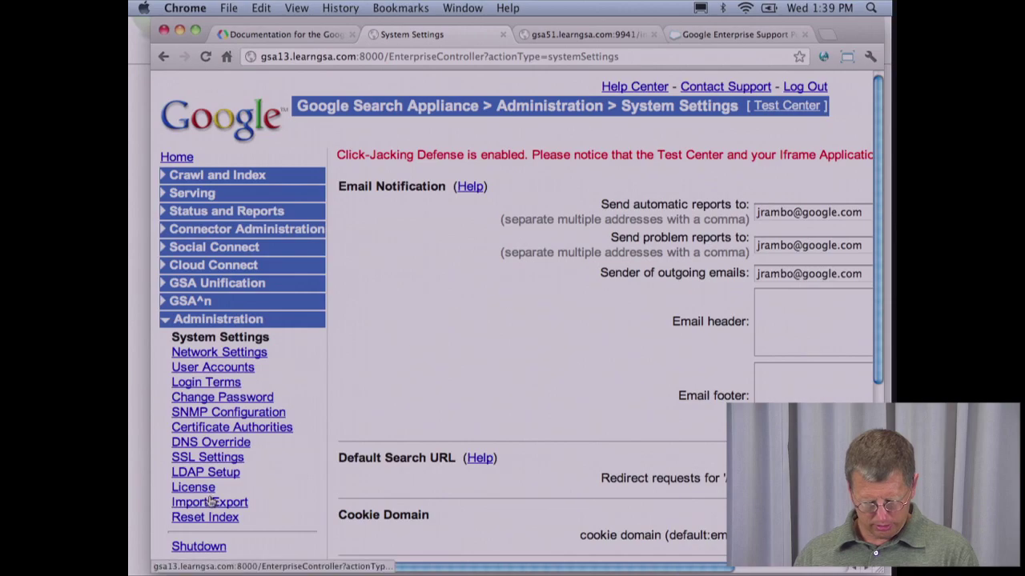
# Open Import/Export and highlight the warning about overwriting GSA Unification settings.
pyautogui.click(210, 502)
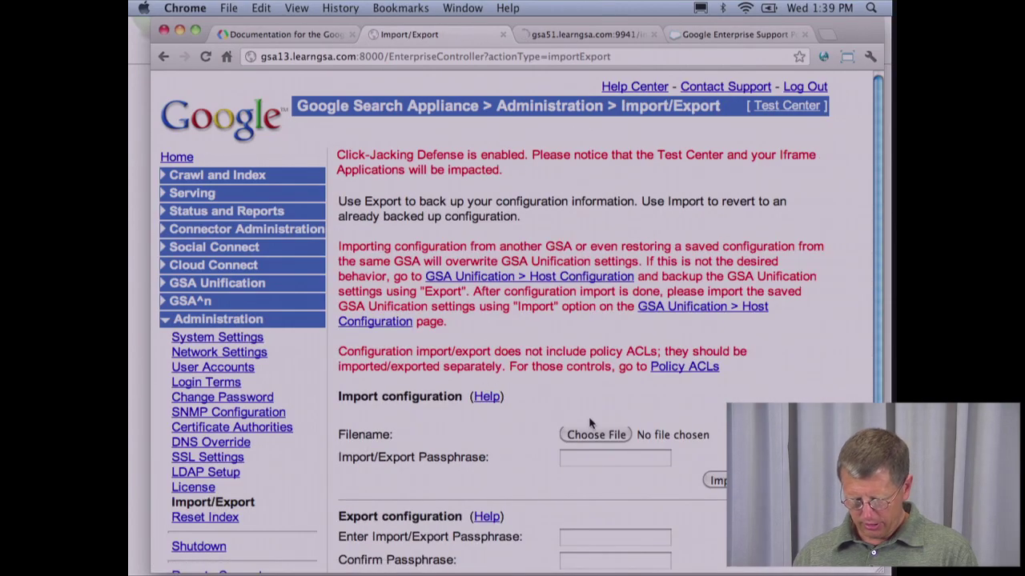
pyautogui.scroll(-3, 589, 417)
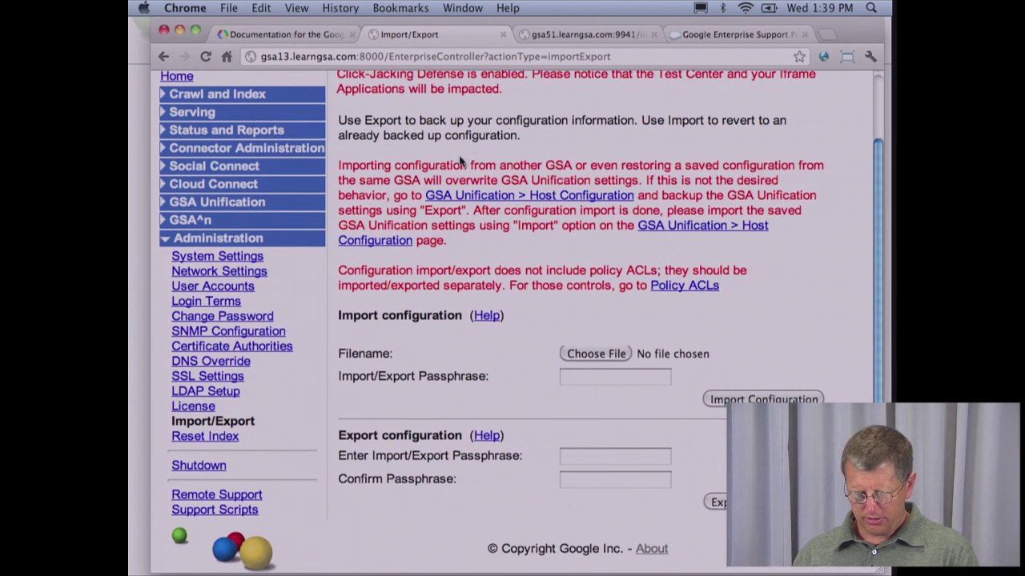
pyautogui.moveTo(457, 165); pyautogui.dragTo(529, 226)
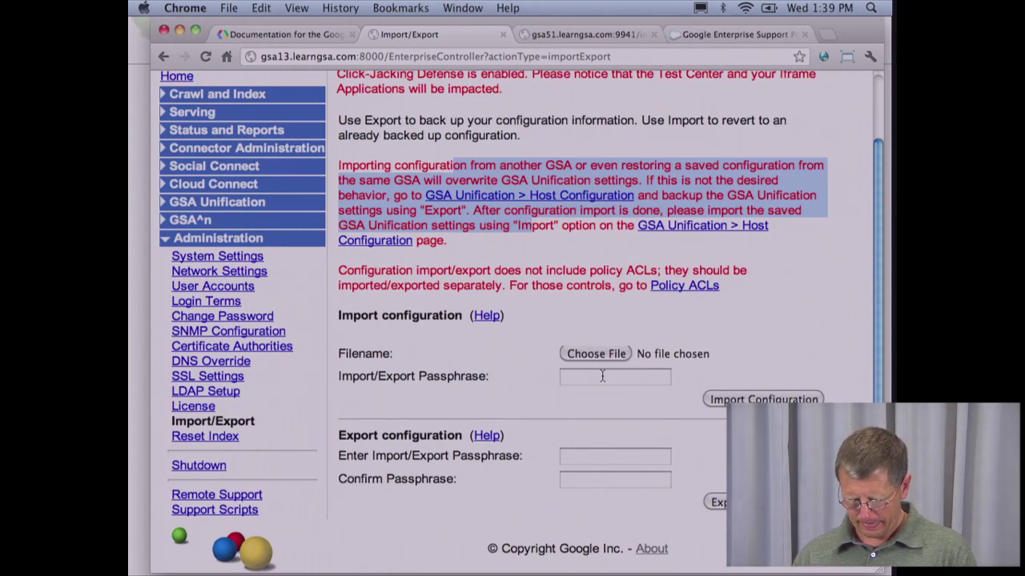
# Enter and confirm an export passphrase, then export the configuration to config.xml.
pyautogui.click(575, 455)
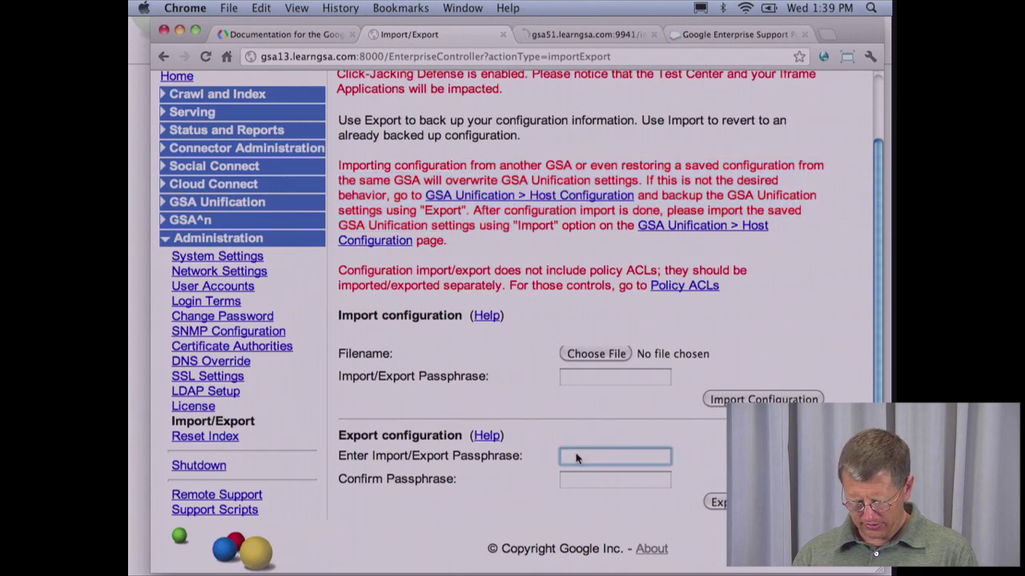
pyautogui.write('•••••••••')
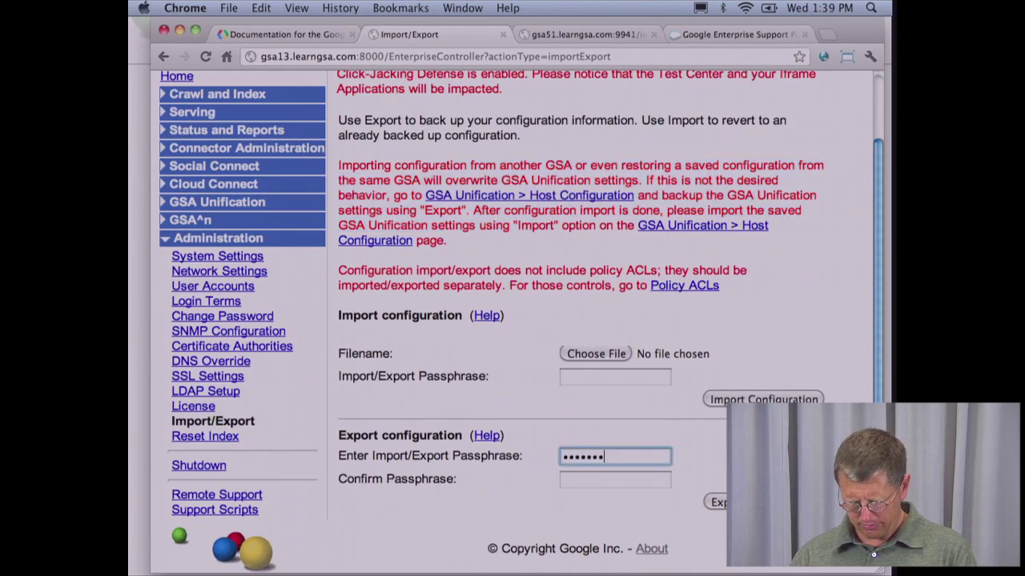
pyautogui.press('Tab')
pyautogui.write('•••••••••')
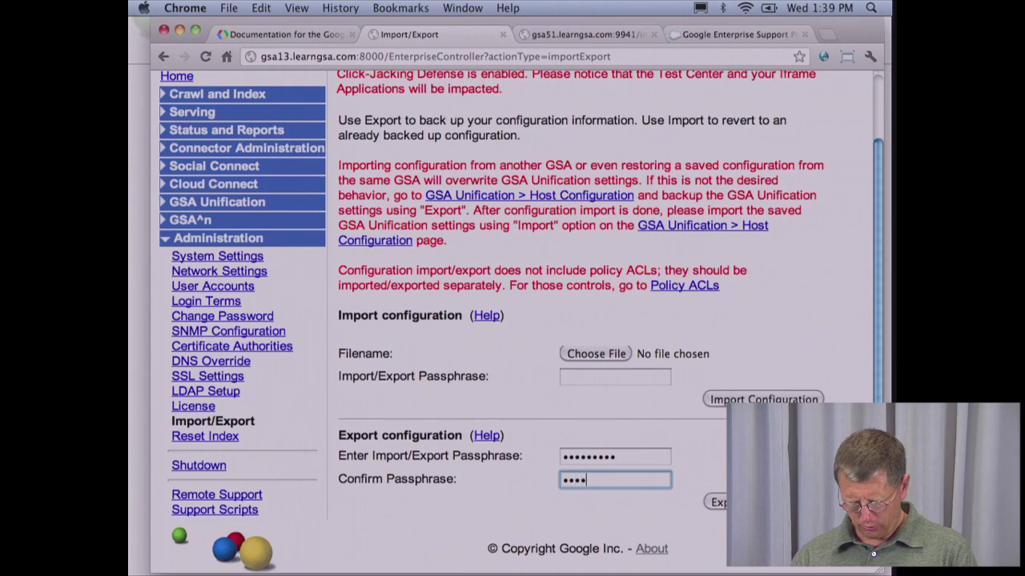
pyautogui.click(718, 503)
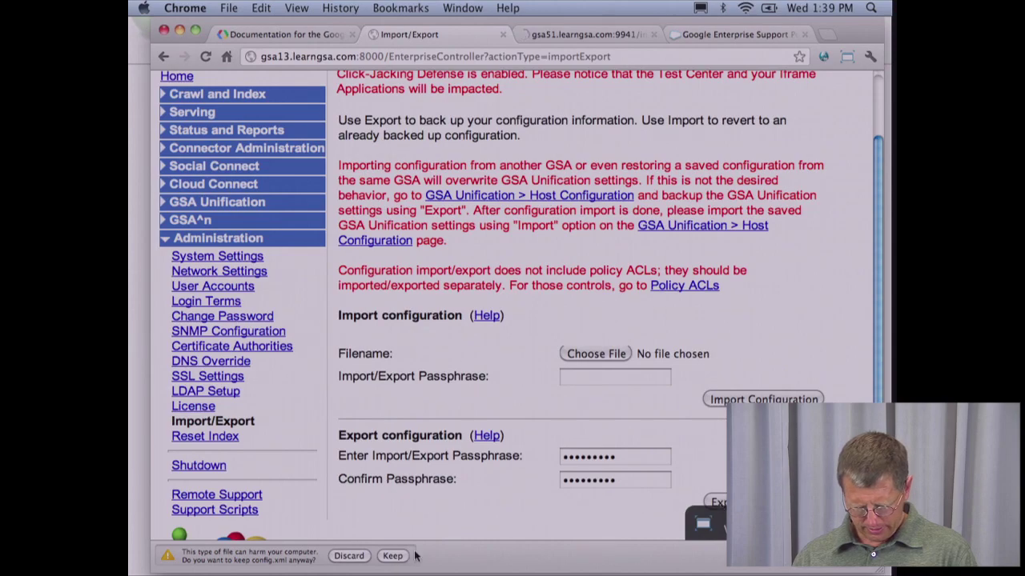
# Keep the downloaded config (2).xml and scroll through its collections, frontends and profile_sheet settings.
pyautogui.click(391, 556)
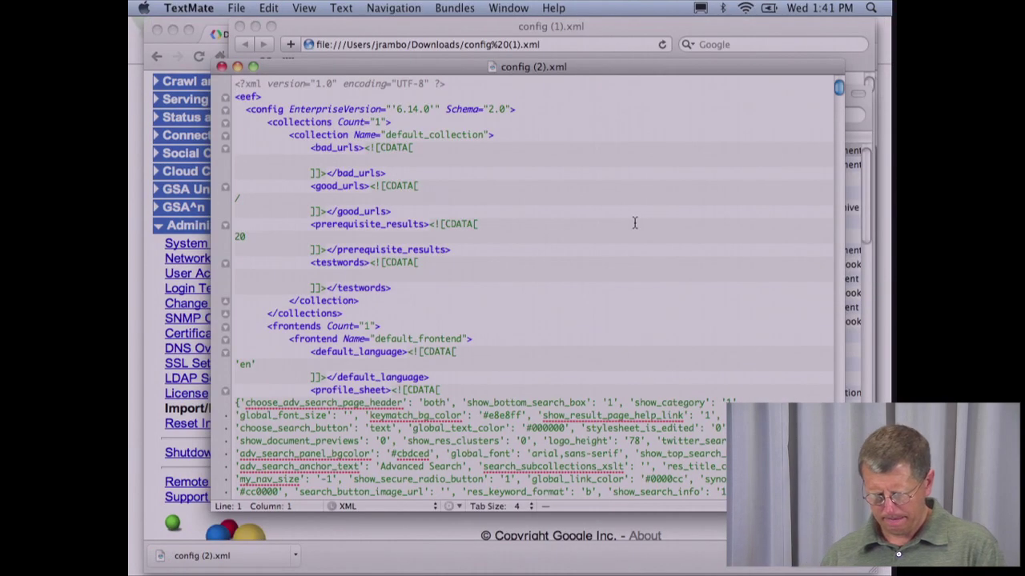
pyautogui.scroll(-15, 634, 222)
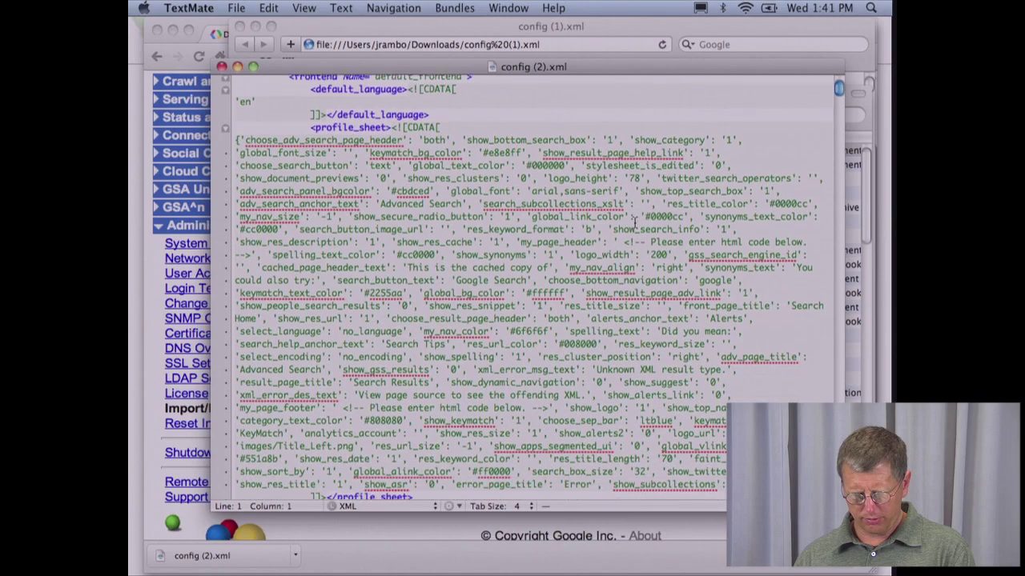
pyautogui.scroll(15, 635, 217)
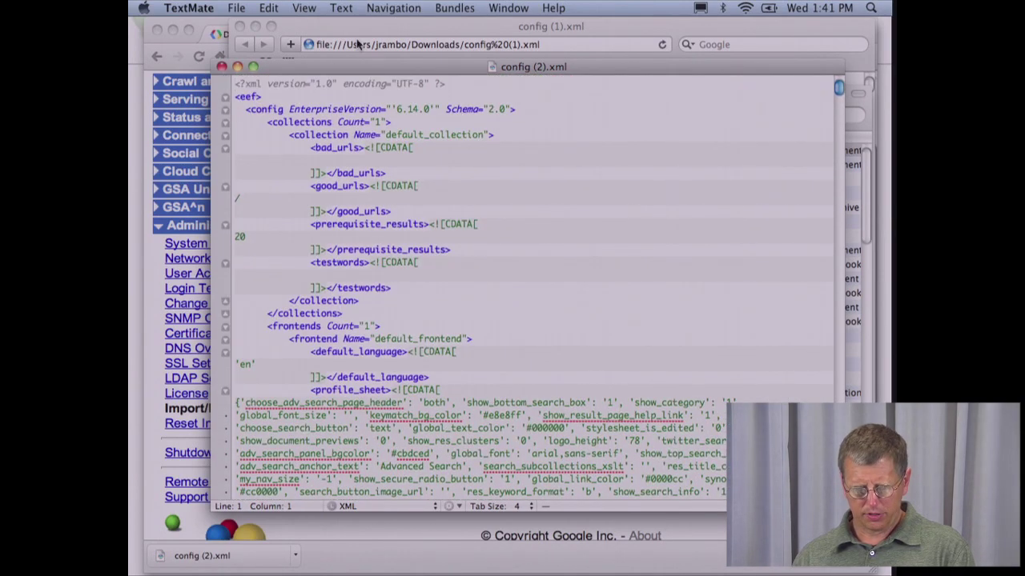
# Close the exported XML file and enter the import/export passphrase in the Admin Console.
pyautogui.click(222, 67)
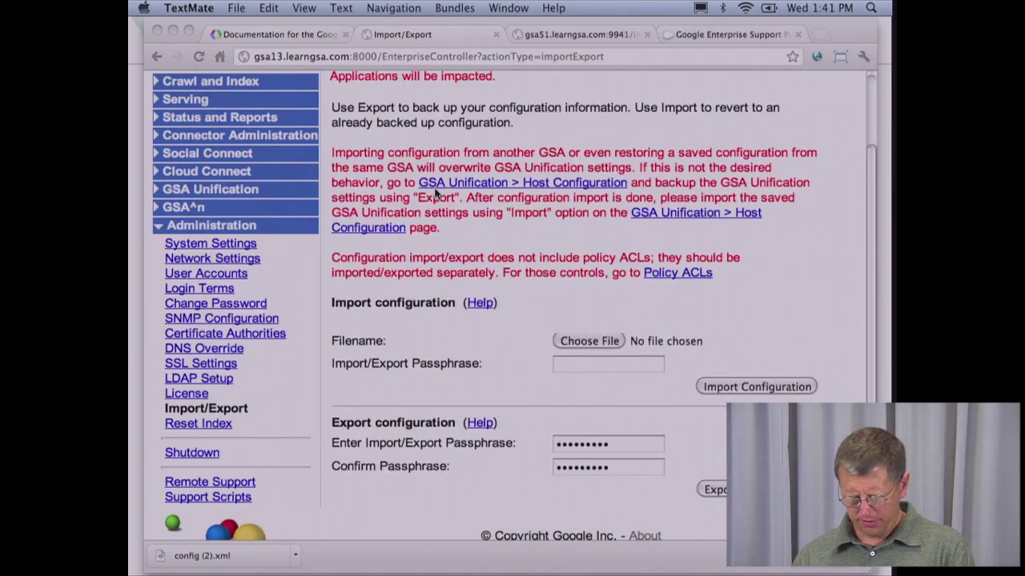
pyautogui.click(569, 361)
pyautogui.click(569, 365)
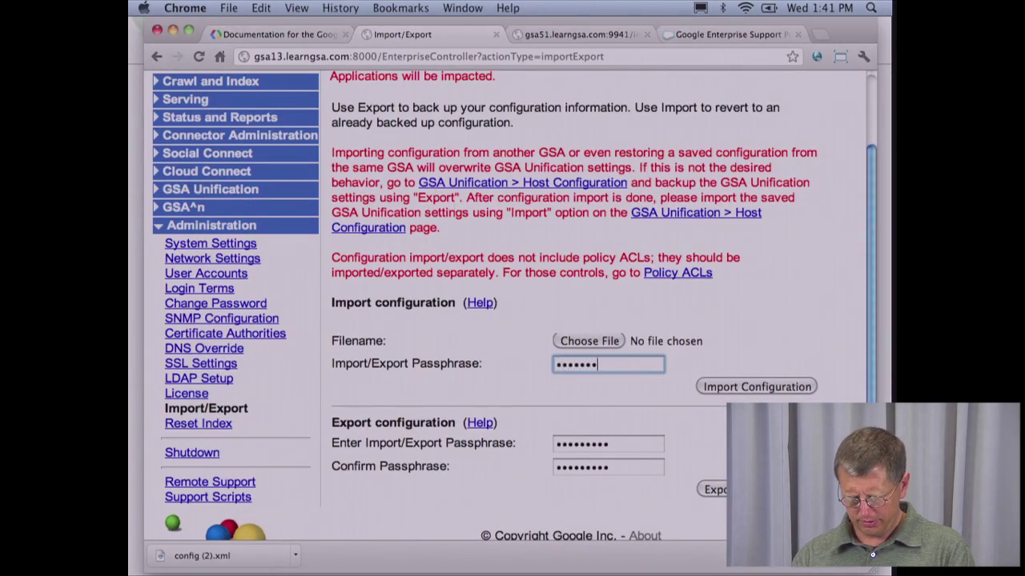
# Select config (2).xml from Downloads as the configuration file to import.
pyautogui.click(594, 343)
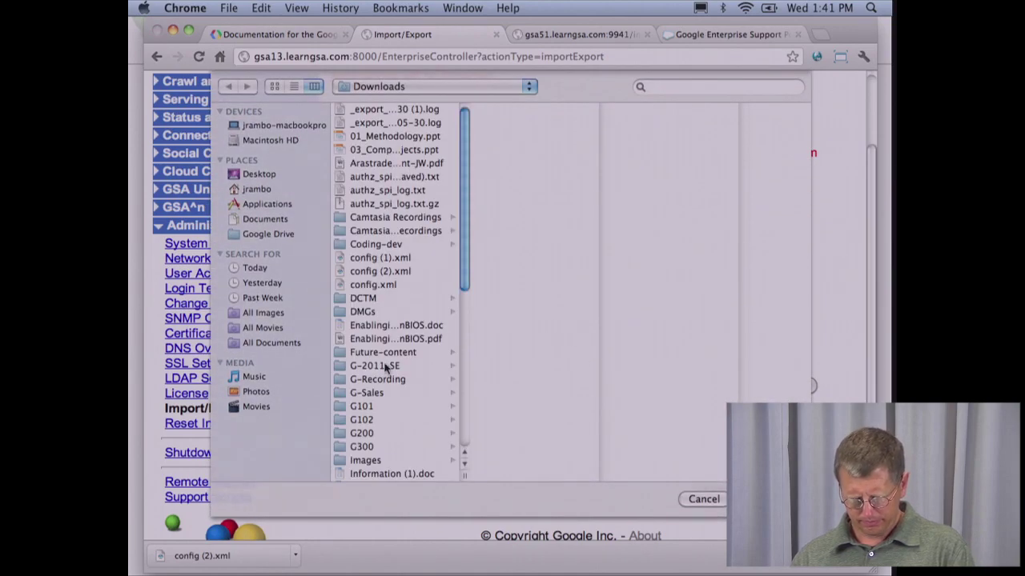
pyautogui.click(390, 273)
pyautogui.click(764, 499)
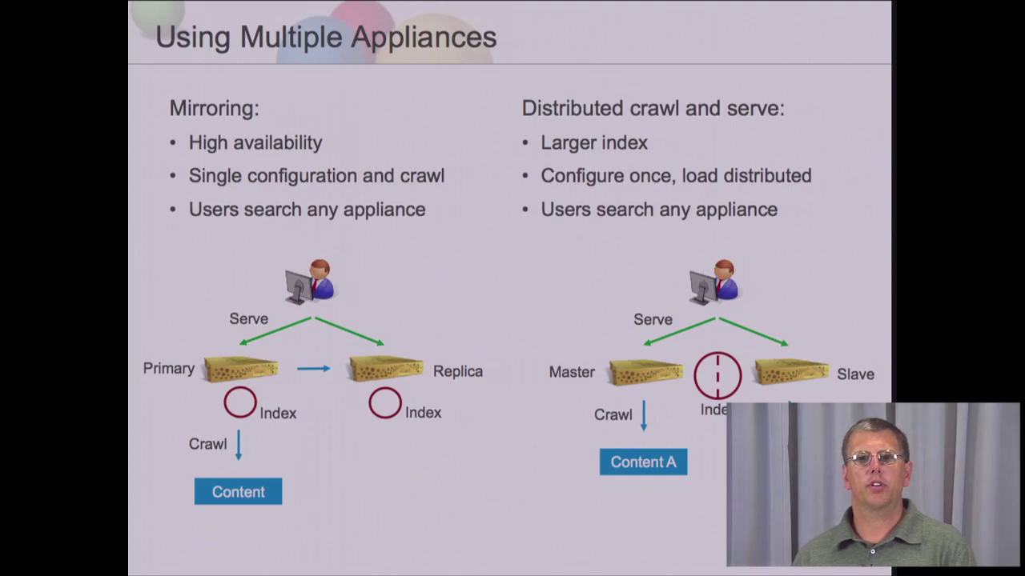
pyautogui.moveTo(131, 431)
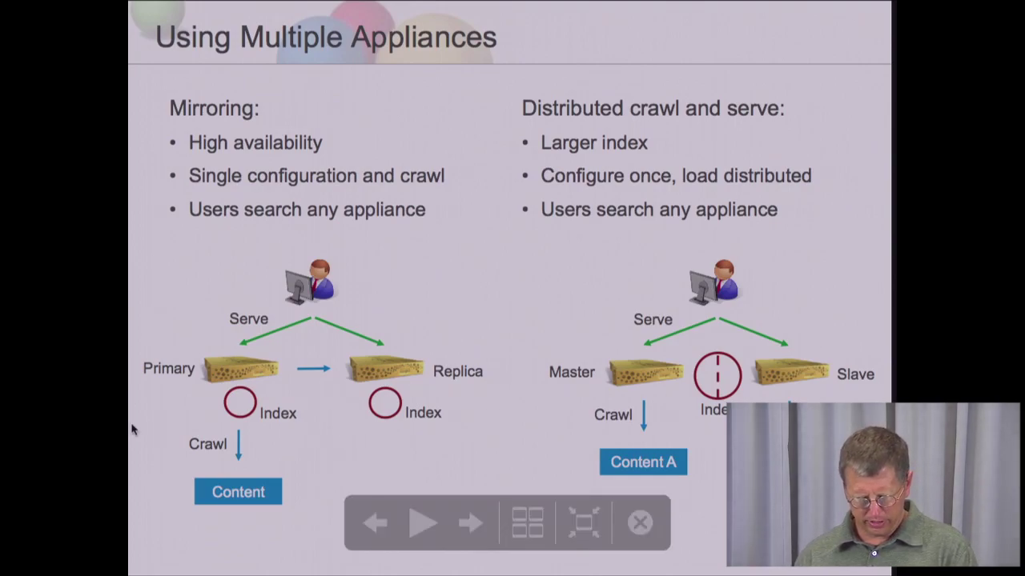